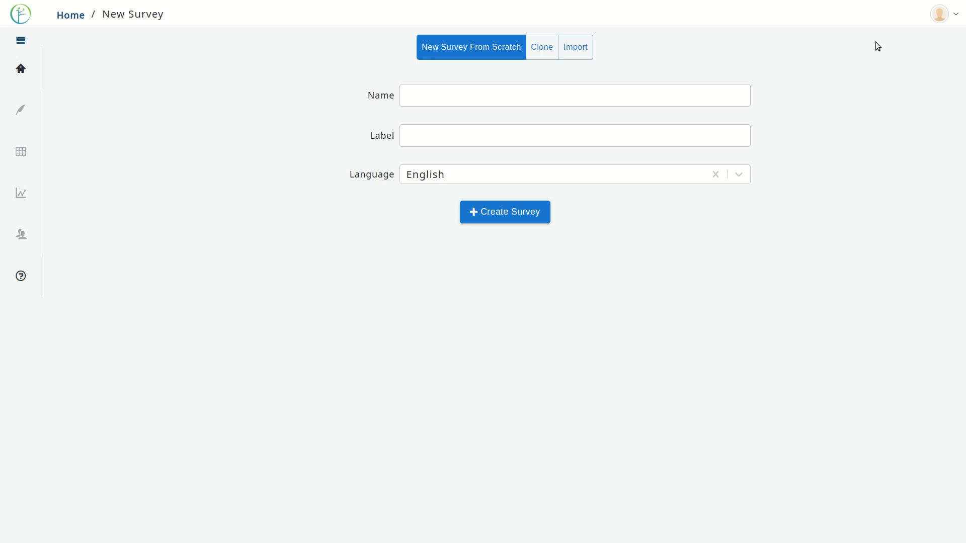
- Create a new survey from scratch named test_arena_2025, keeping English as its language
{"action": "left_click", "coordinate": [948, 19]}
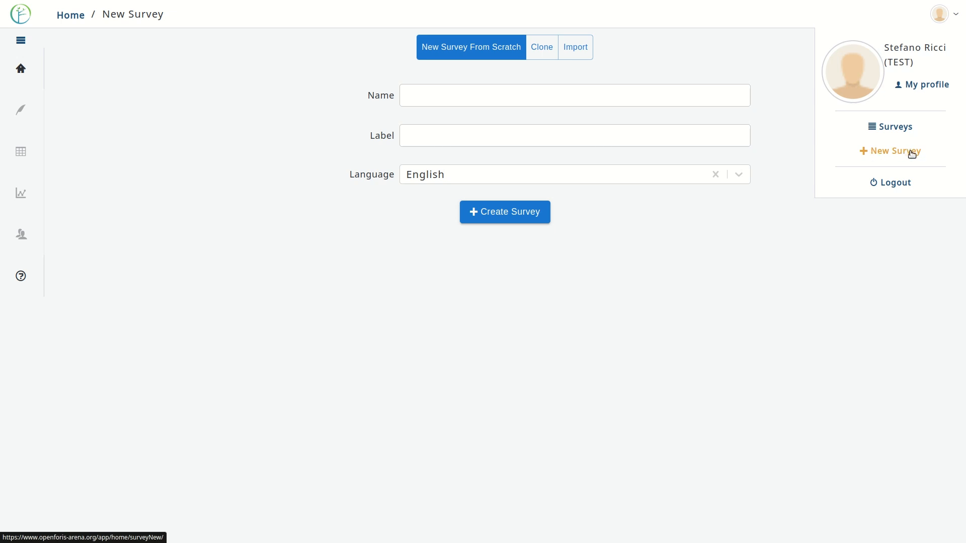
{"action": "left_click", "coordinate": [874, 150]}
{"action": "left_click", "coordinate": [455, 97]}
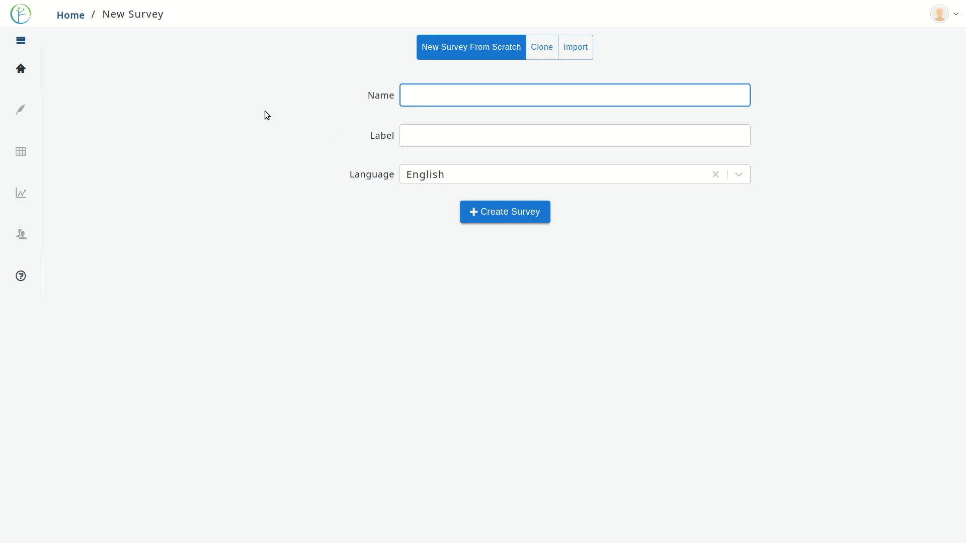
{"action": "type", "text": "test_arena_2025"}
{"action": "left_click", "coordinate": [547, 221]}
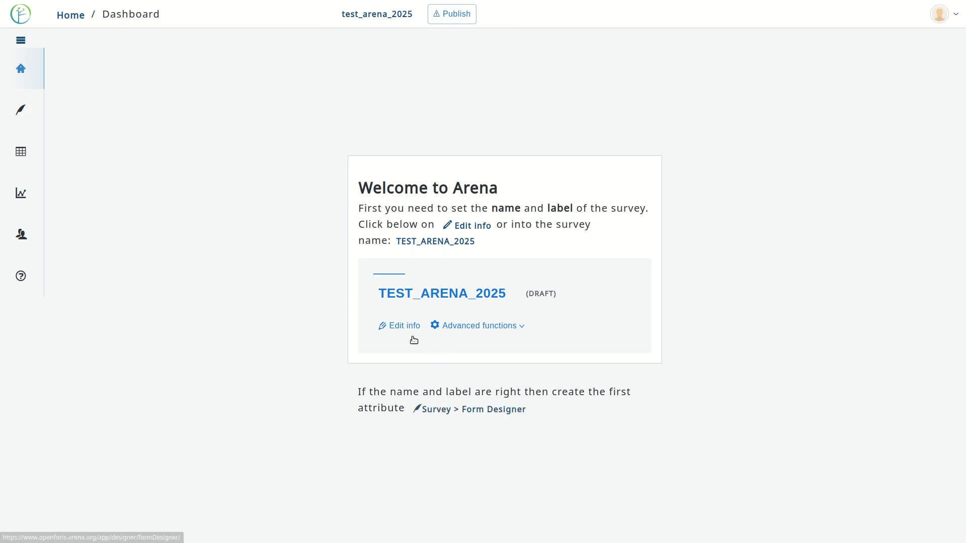
- Edit the survey info to set the label to "Test Arena 2025" and save it
{"action": "left_click", "coordinate": [396, 330]}
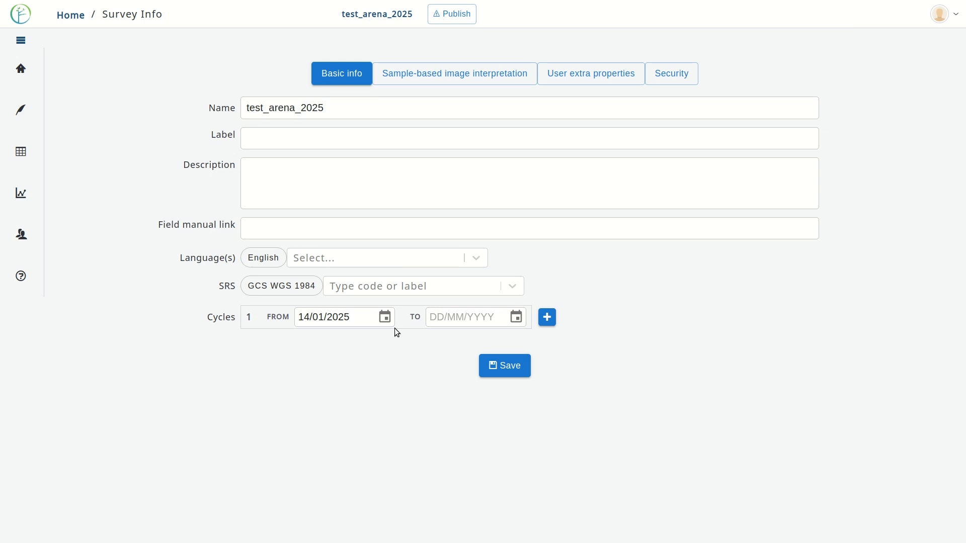
{"action": "left_click", "coordinate": [266, 143]}
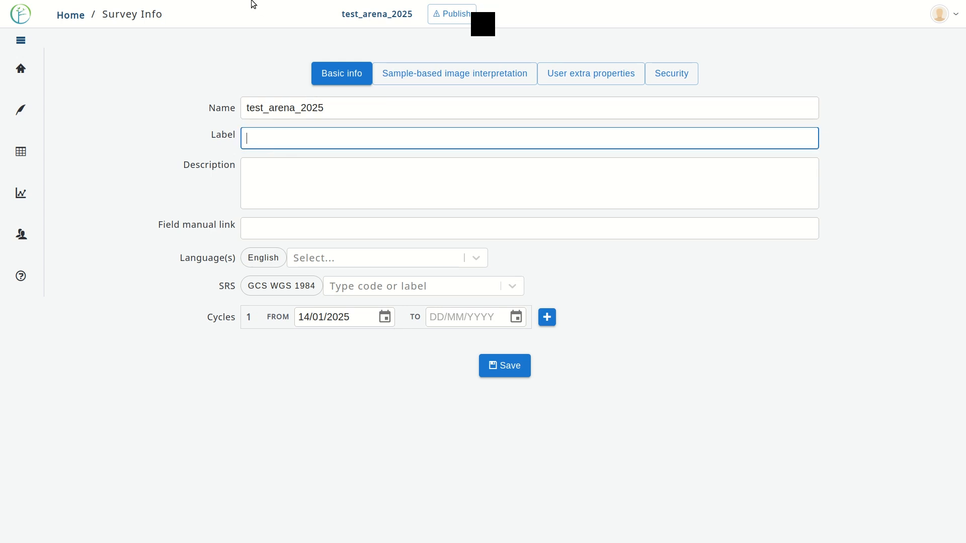
{"action": "type", "text": "Test Arena 2025"}
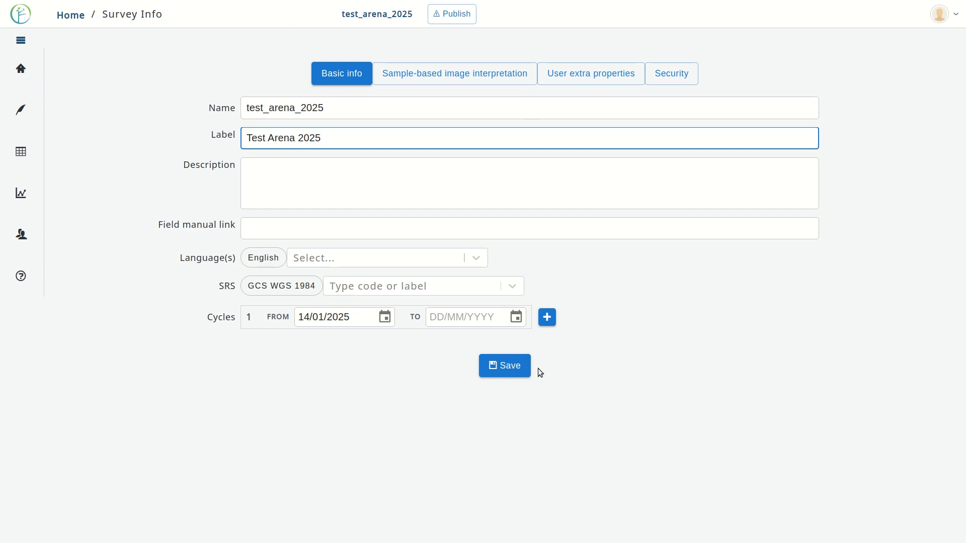
{"action": "left_click", "coordinate": [505, 373]}
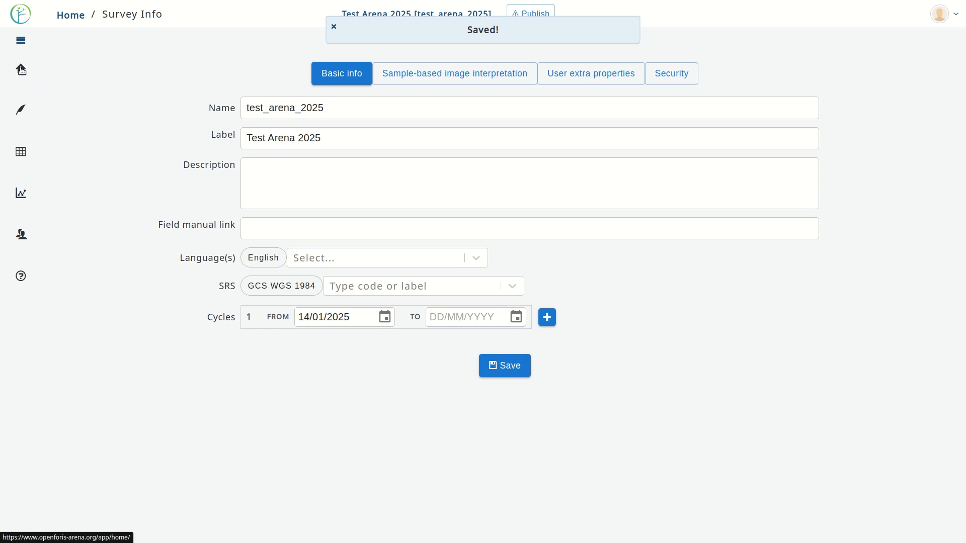
{"action": "left_click", "coordinate": [21, 40]}
{"action": "left_click", "coordinate": [117, 40]}
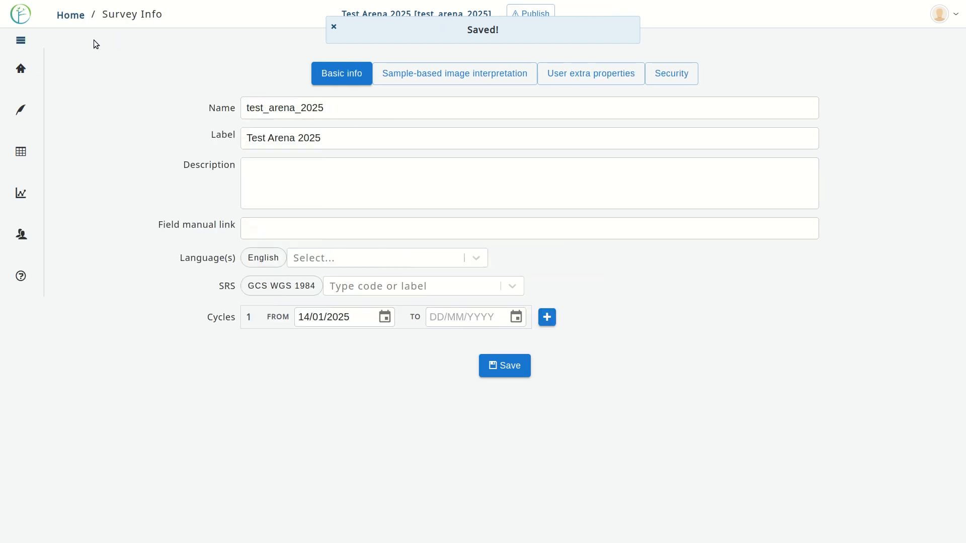
{"action": "left_click", "coordinate": [21, 42]}
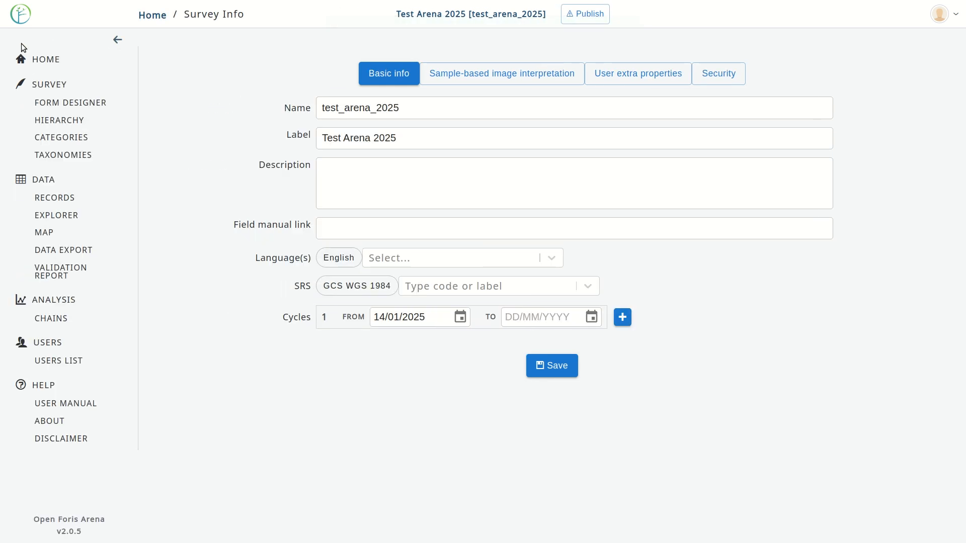
{"action": "left_click", "coordinate": [116, 40]}
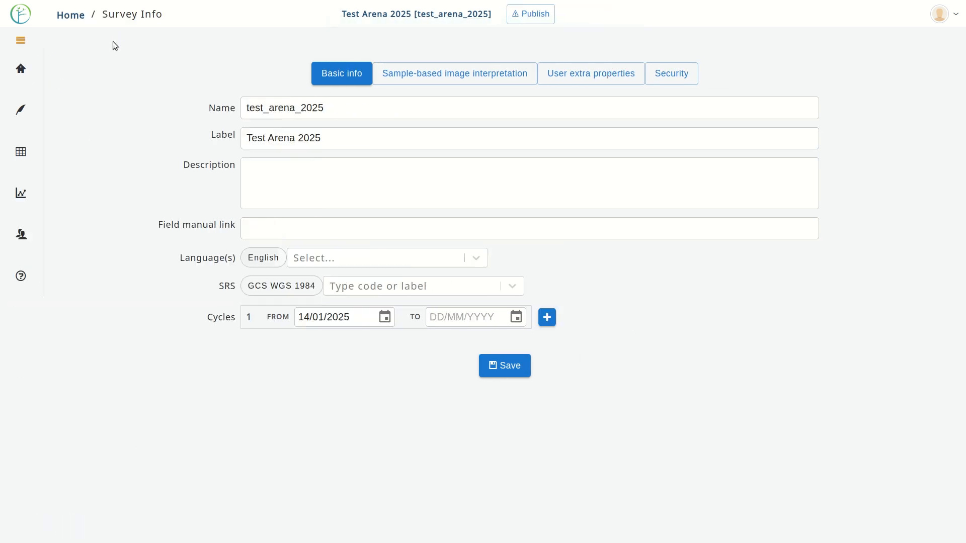
- Return to the survey dashboard and open the Form Designer for the survey
{"action": "left_click", "coordinate": [21, 71]}
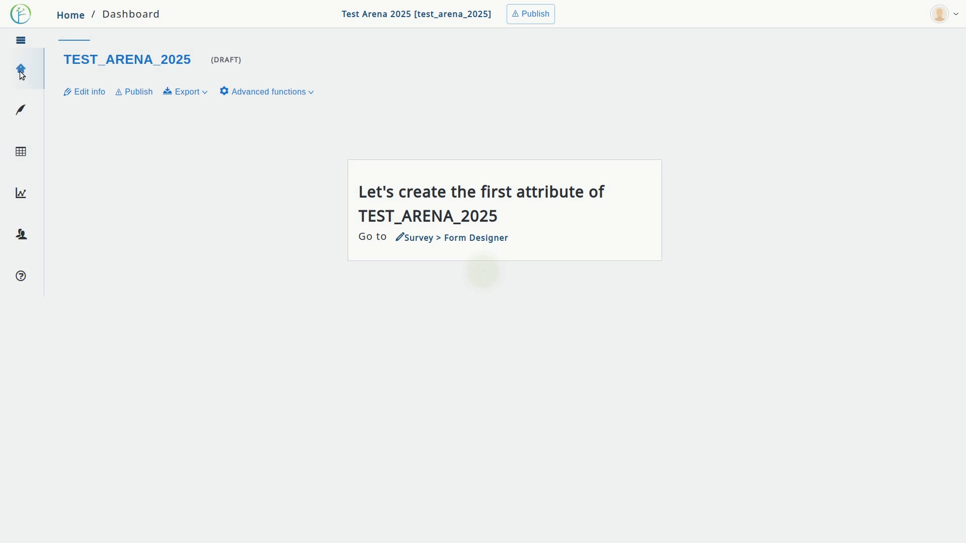
{"action": "mouse_move", "coordinate": [18, 164]}
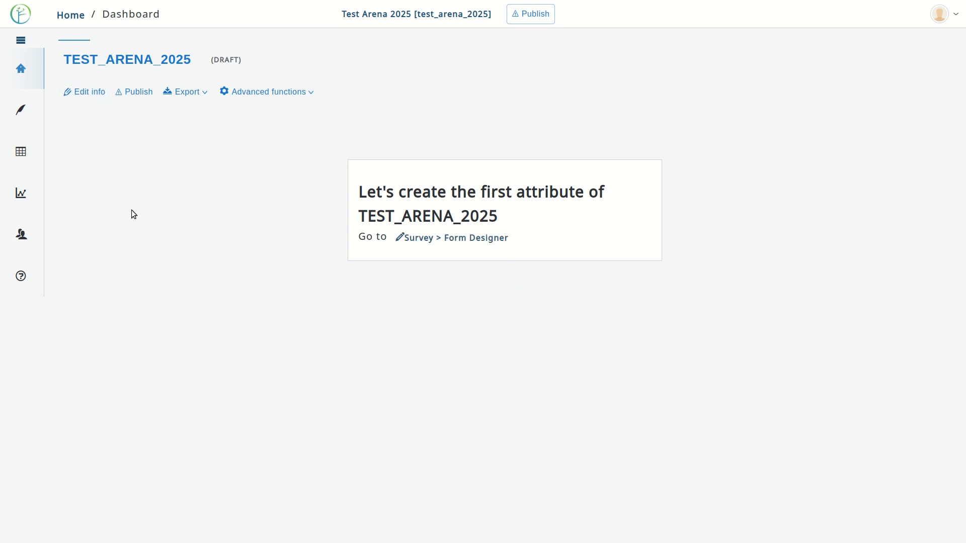
{"action": "mouse_move", "coordinate": [36, 116]}
{"action": "left_click", "coordinate": [470, 238]}
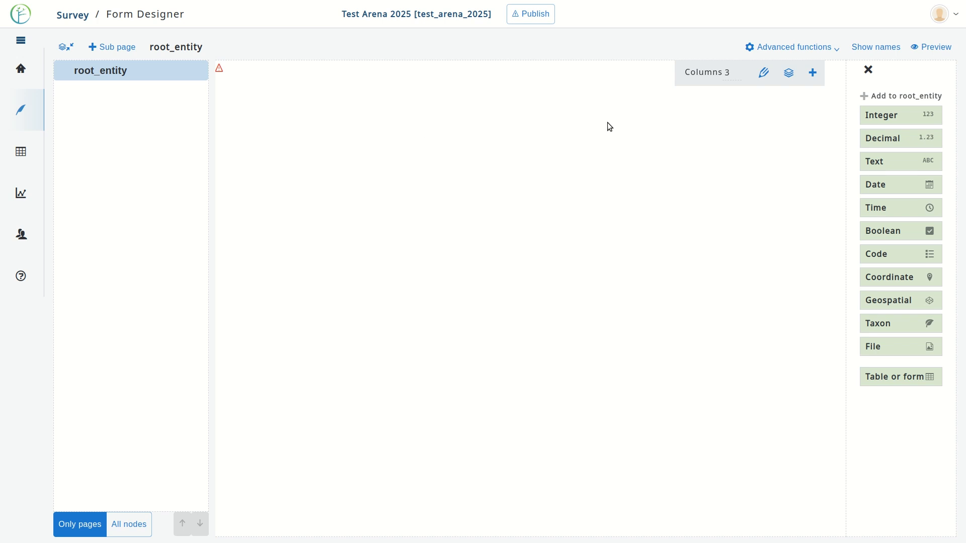
- Rename the root entity as cluster and save it, returning to the form
{"action": "left_click", "coordinate": [764, 75]}
{"action": "double_click", "coordinate": [343, 58]}
{"action": "type", "text": "cluster"}
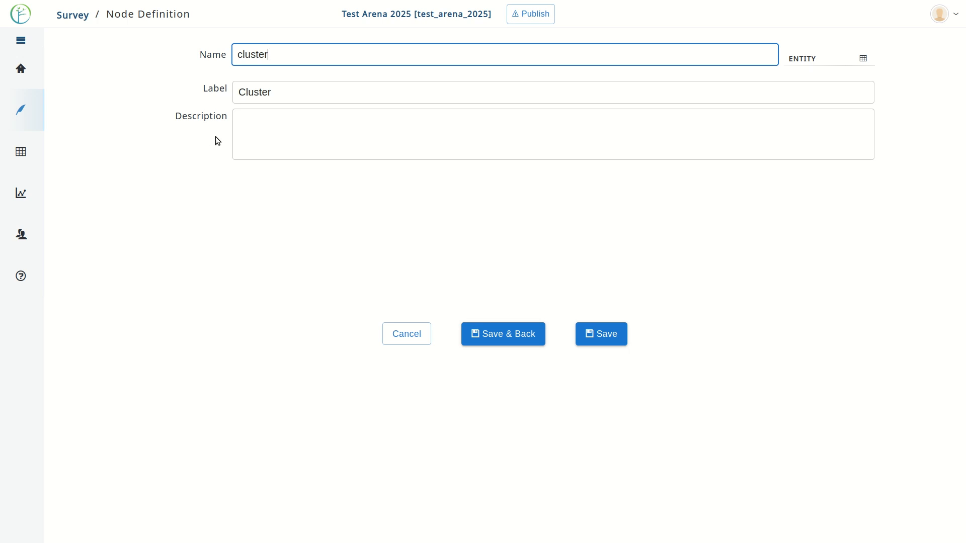
{"action": "double_click", "coordinate": [205, 57]}
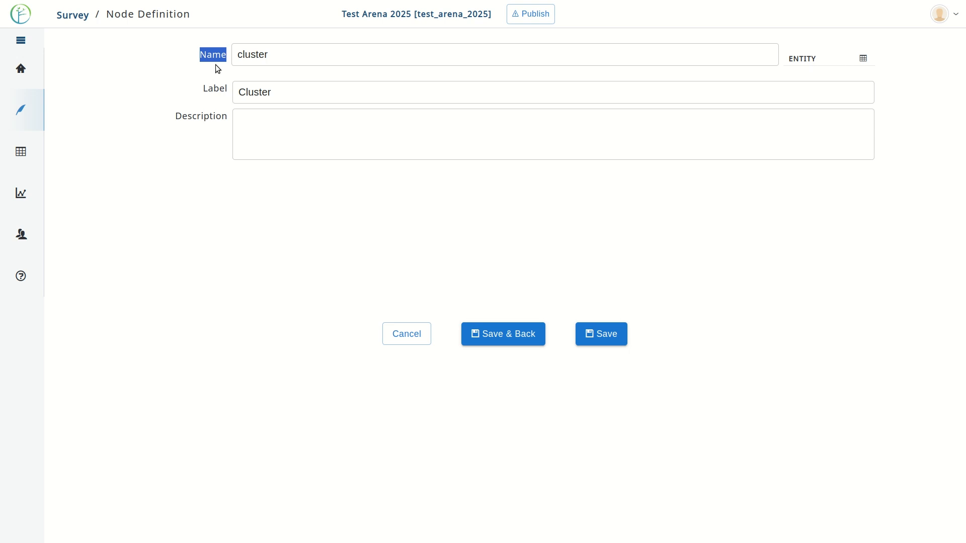
{"action": "left_click", "coordinate": [272, 57]}
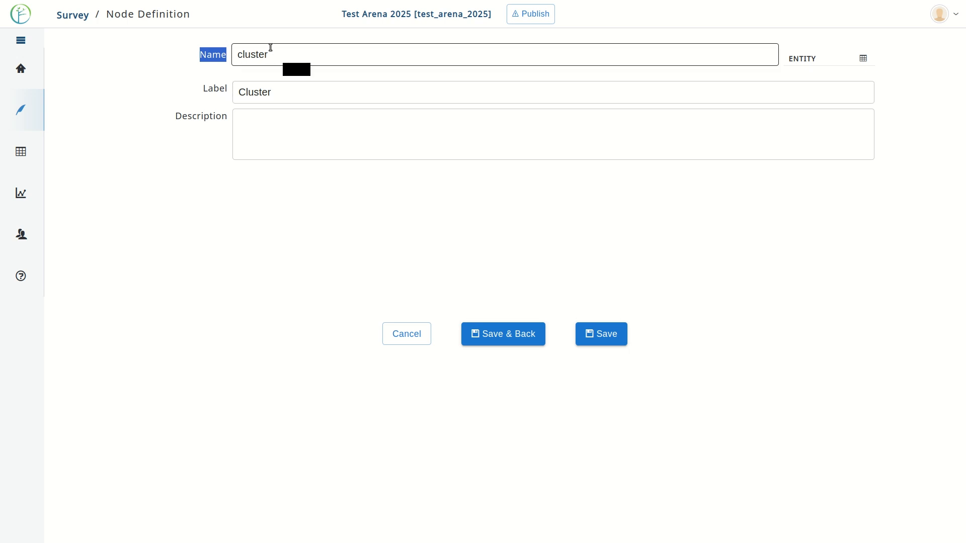
{"action": "left_click", "coordinate": [272, 54]}
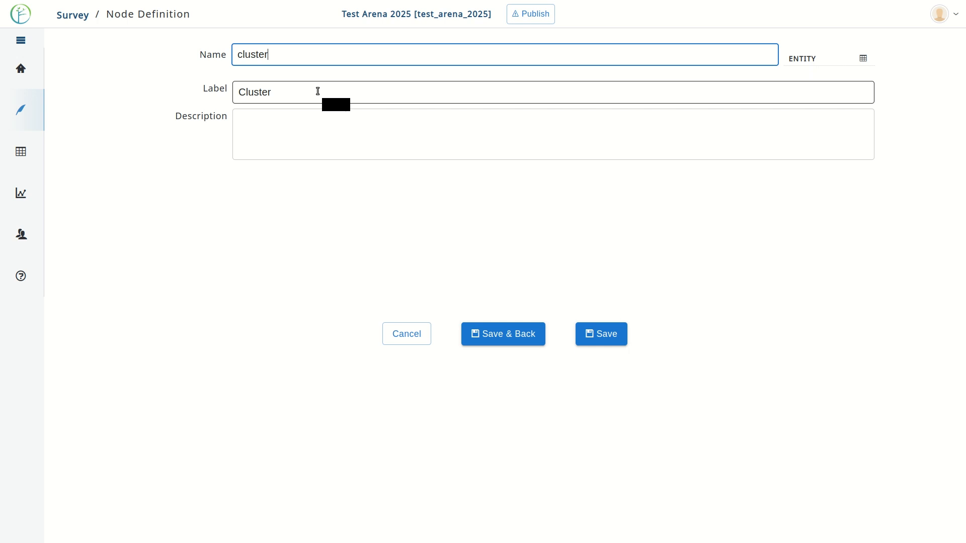
{"action": "left_click", "coordinate": [504, 339]}
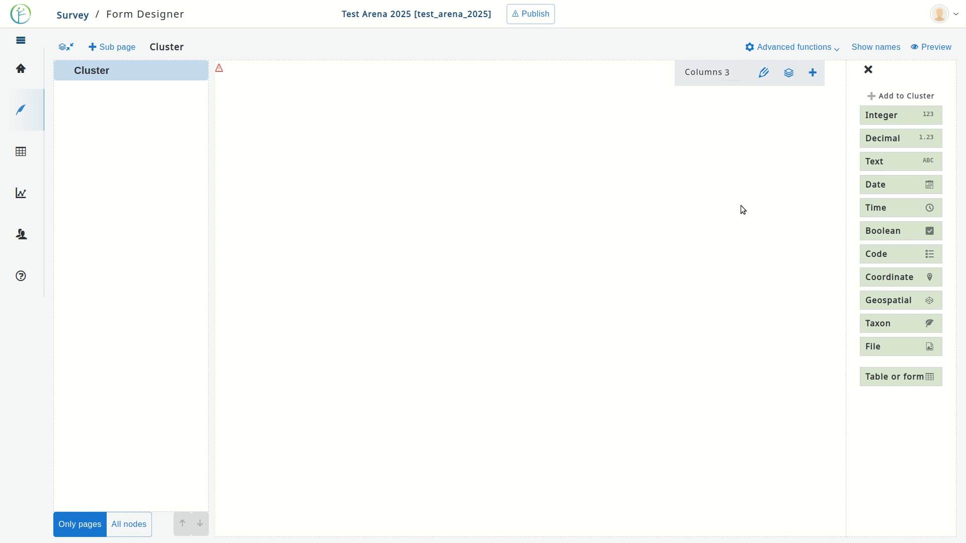
- Add an integer attribute named cluster_no to Cluster, label it "Cluster No.", mark it as key and save it
{"action": "left_click", "coordinate": [923, 119]}
{"action": "left_click", "coordinate": [388, 61]}
{"action": "left_click", "coordinate": [388, 61]}
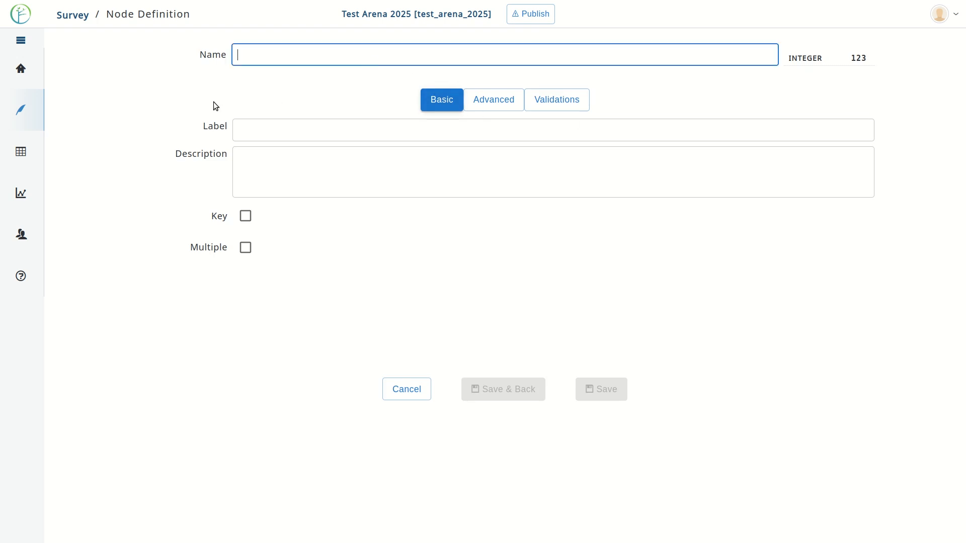
{"action": "type", "text": "cluster_no"}
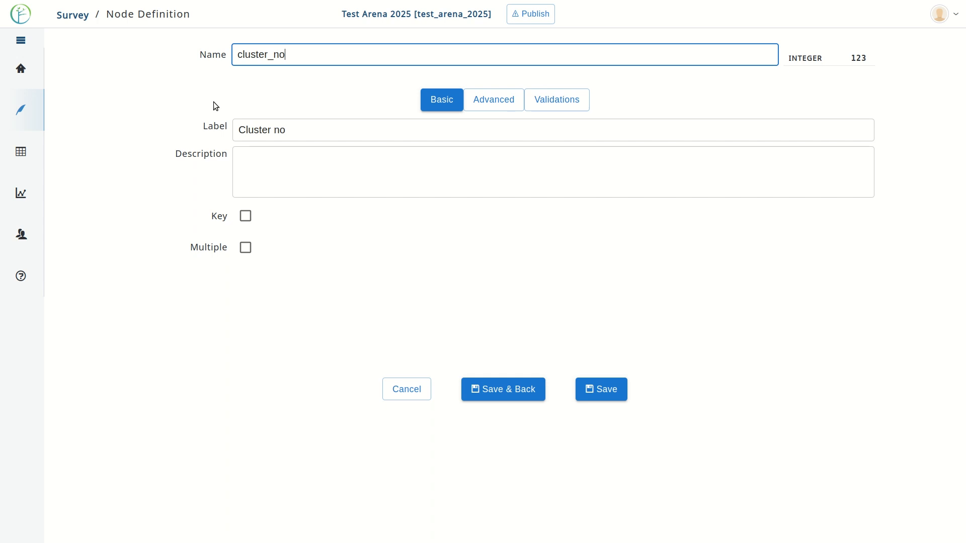
{"action": "left_click", "coordinate": [274, 130]}
{"action": "key", "text": "shift+Right"}
{"action": "type", "text": "No."}
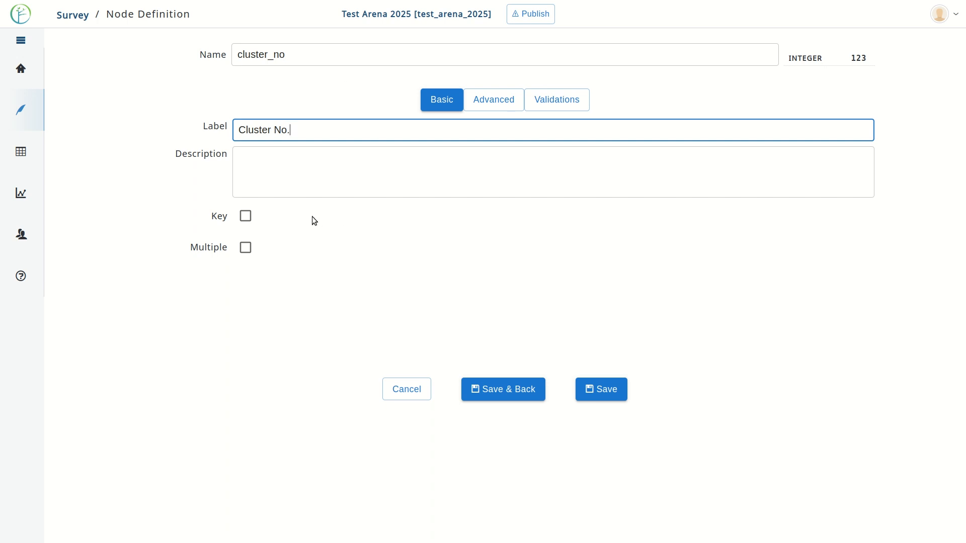
{"action": "left_click", "coordinate": [246, 218]}
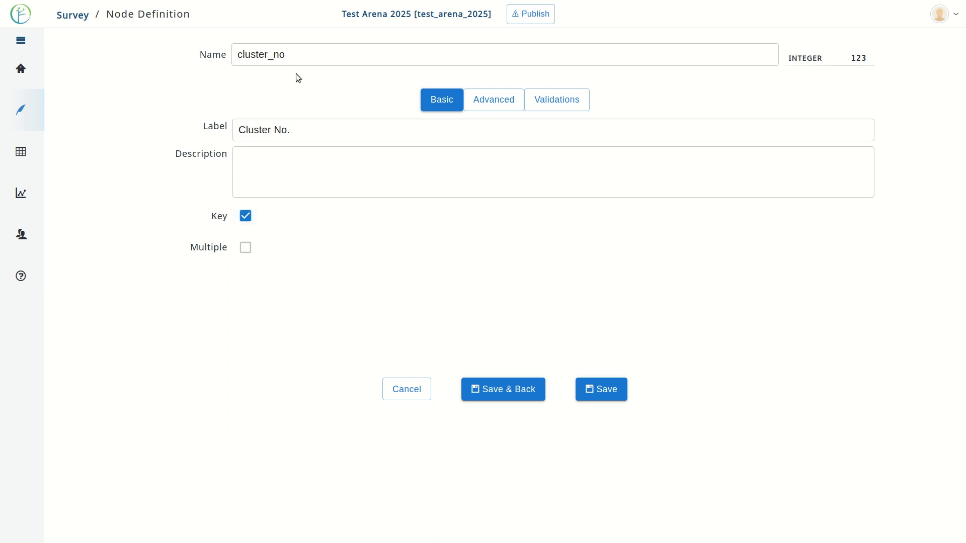
{"action": "left_click", "coordinate": [499, 388]}
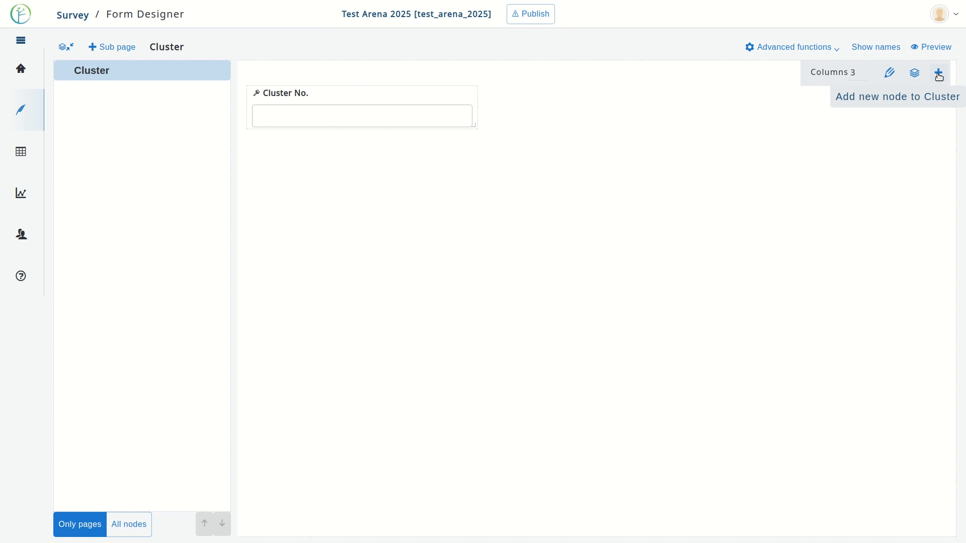
- Add a code attribute named cluster_accessibility to the Cluster entity
{"action": "left_click", "coordinate": [938, 76]}
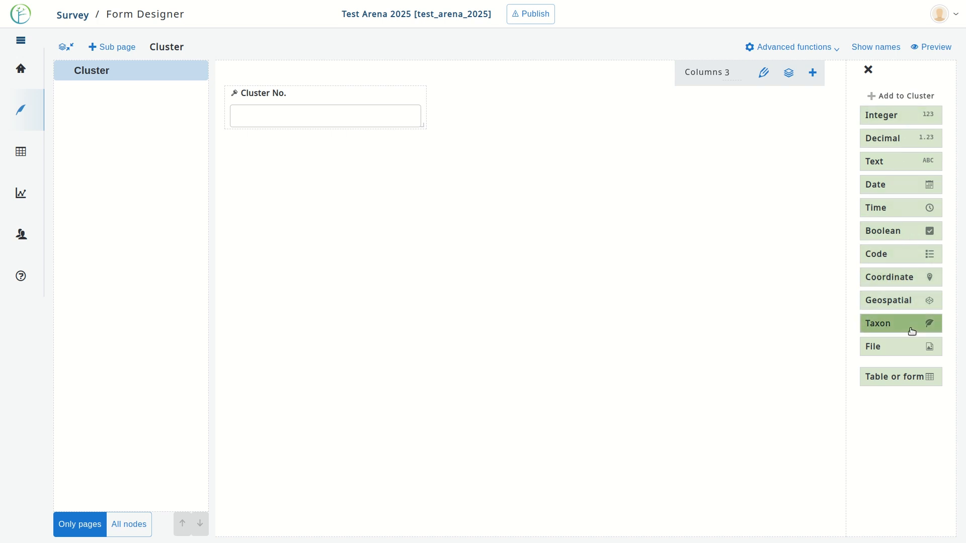
{"action": "left_click", "coordinate": [914, 259]}
{"action": "left_click", "coordinate": [397, 55]}
{"action": "type", "text": "cluster"}
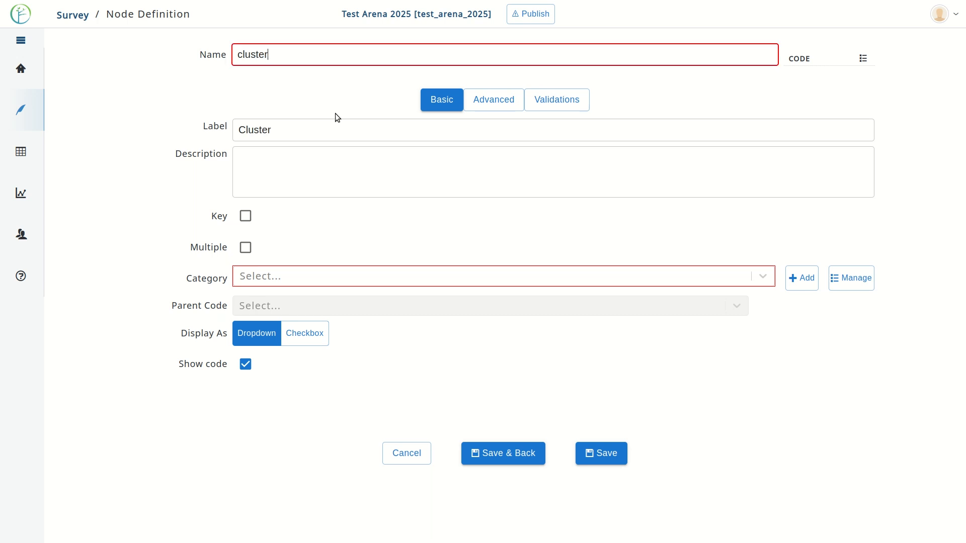
{"action": "type", "text": "_accessibilitt"}
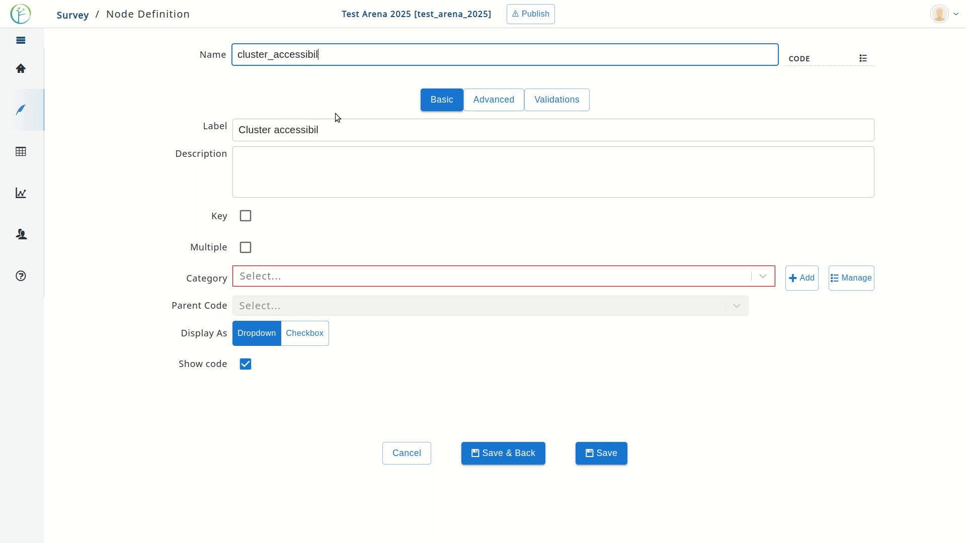
{"action": "key", "text": "BackSpace"}
{"action": "key", "text": "BackSpace"}
{"action": "key", "text": "BackSpace"}
{"action": "type", "text": "ity"}
- Shorten the code attribute's label to "Accessibility", keeping the cluster_accessibility name
{"action": "left_click_drag", "start_coordinate": [280, 132], "coordinate": [238, 130]}
{"action": "type", "text": "A"}
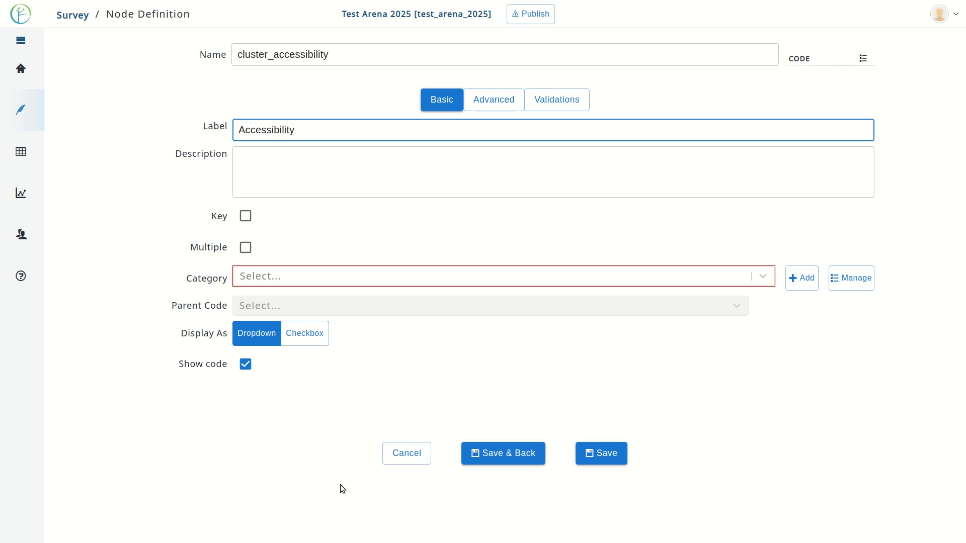
{"action": "left_click_drag", "start_coordinate": [274, 52], "coordinate": [226, 51]}
{"action": "left_click", "coordinate": [365, 58]}
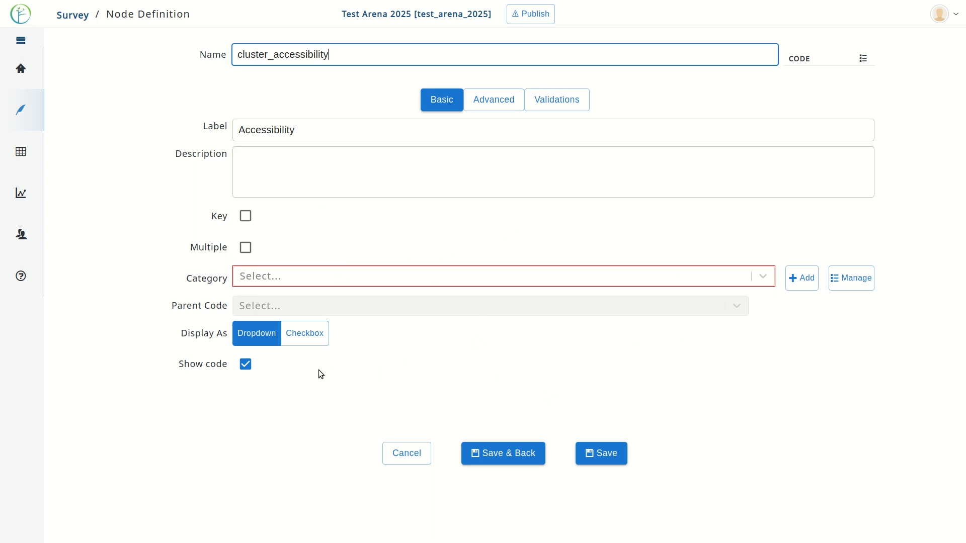
- Create a new category for the code attribute and name it accessibility
{"action": "left_click", "coordinate": [804, 280]}
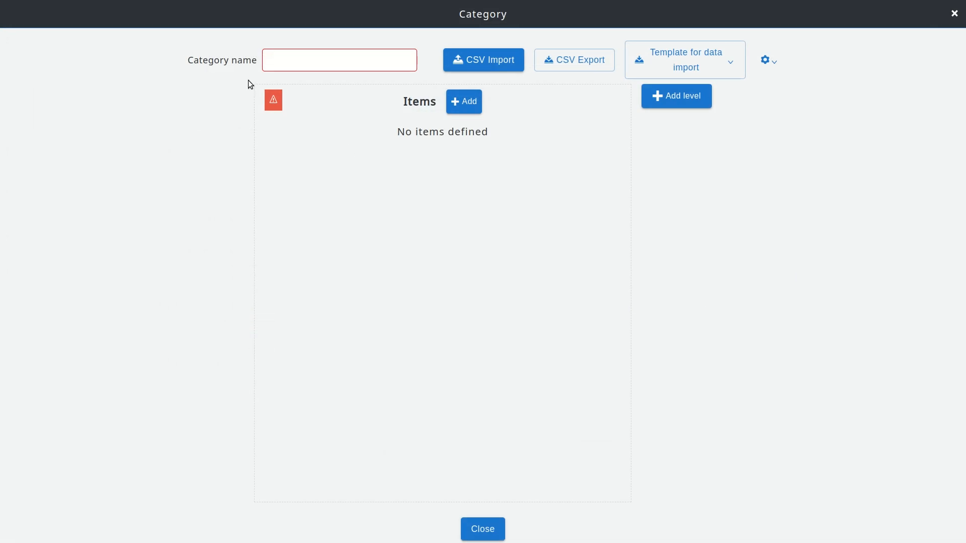
{"action": "left_click", "coordinate": [306, 65]}
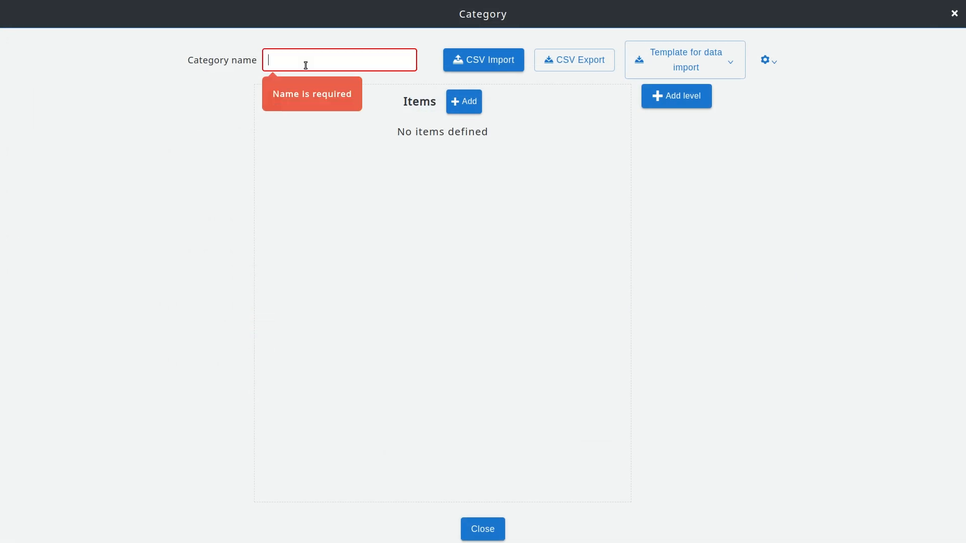
{"action": "type", "text": "accessibility"}
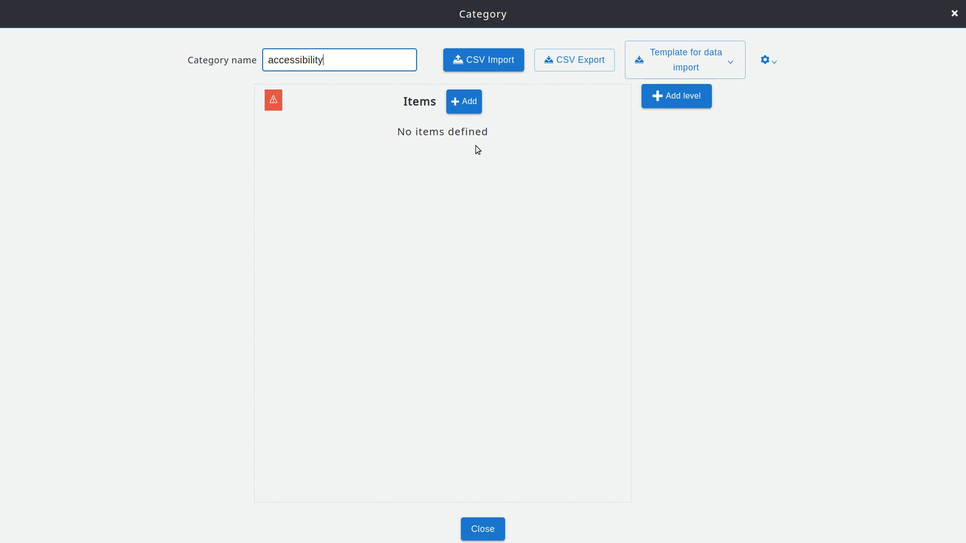
- Add an item with code 0 and label "Accessible" to the accessibility category
{"action": "left_click", "coordinate": [463, 103]}
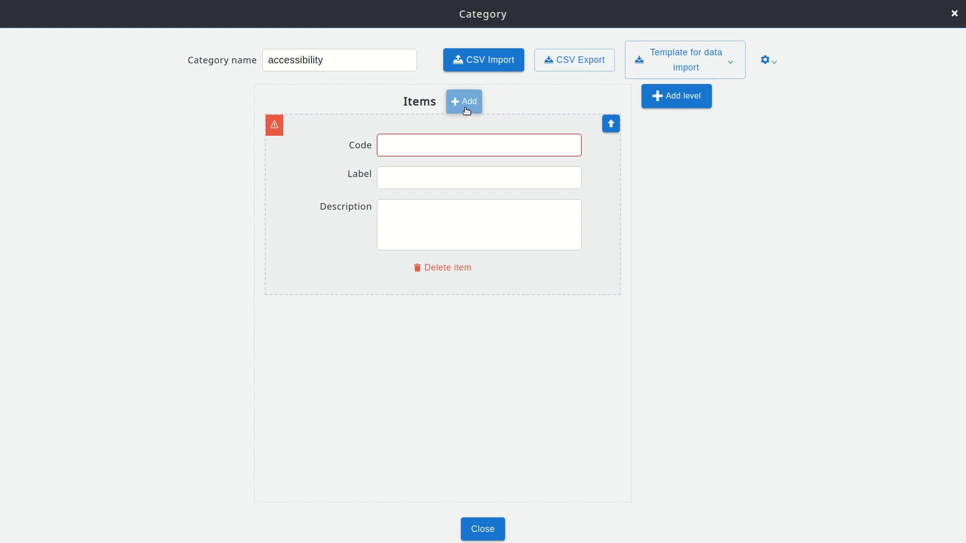
{"action": "left_click", "coordinate": [420, 140]}
{"action": "left_click", "coordinate": [420, 139]}
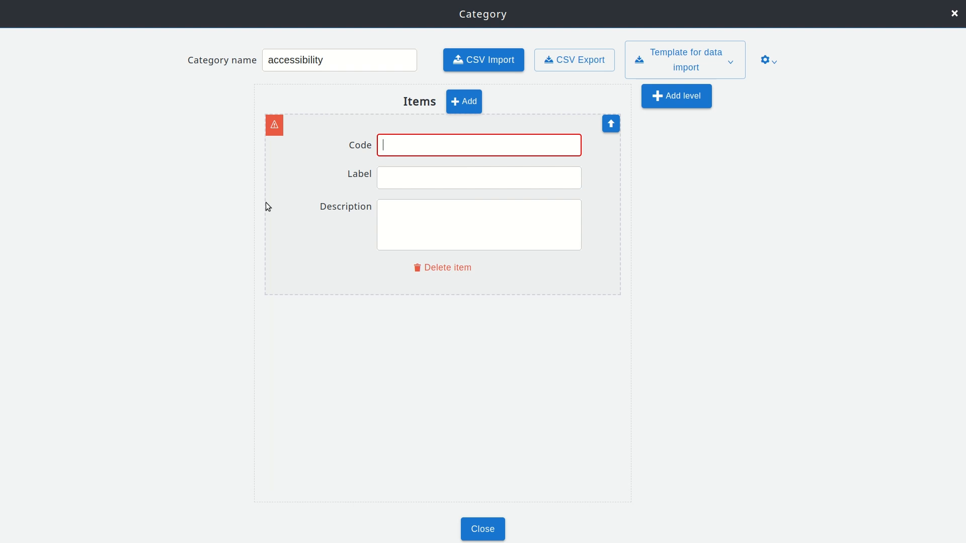
{"action": "type", "text": "0"}
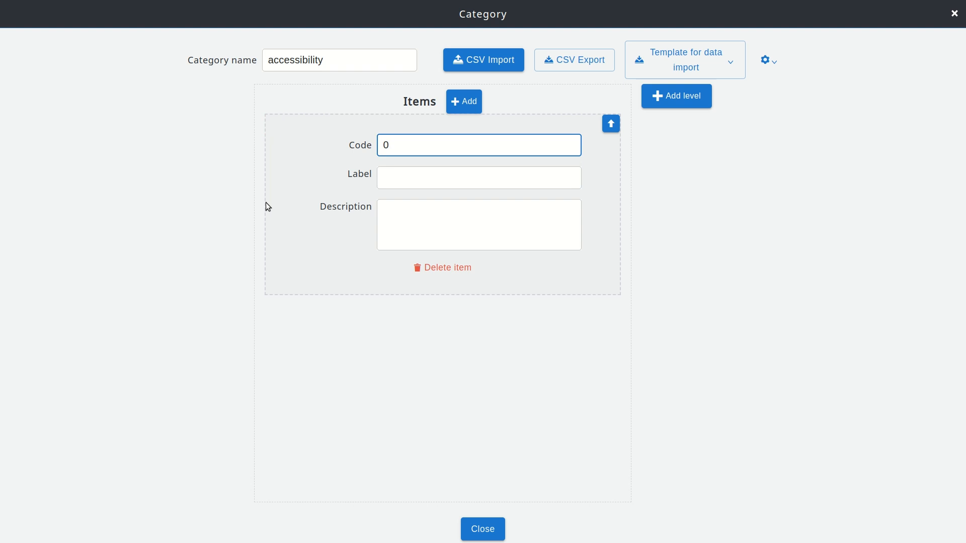
{"action": "left_click", "coordinate": [401, 180]}
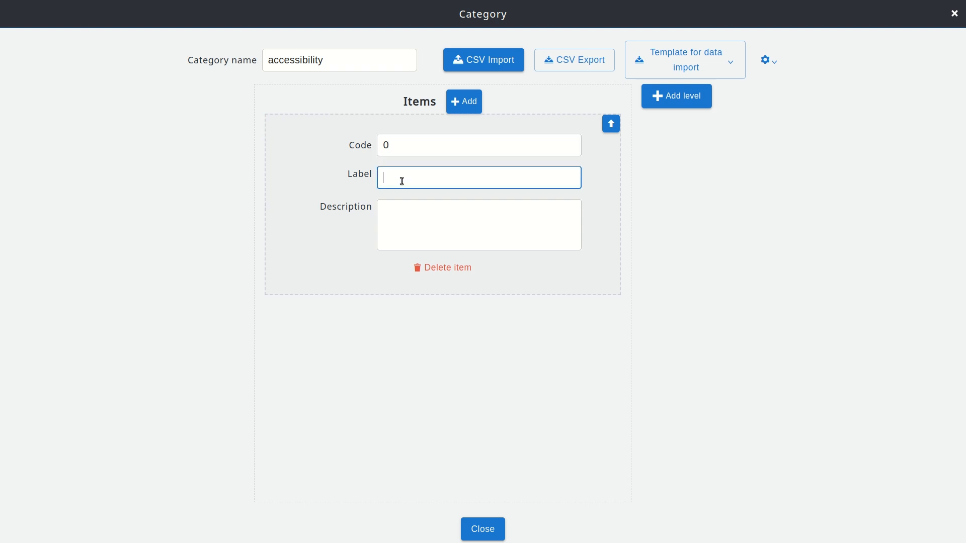
{"action": "type", "text": "Accessible"}
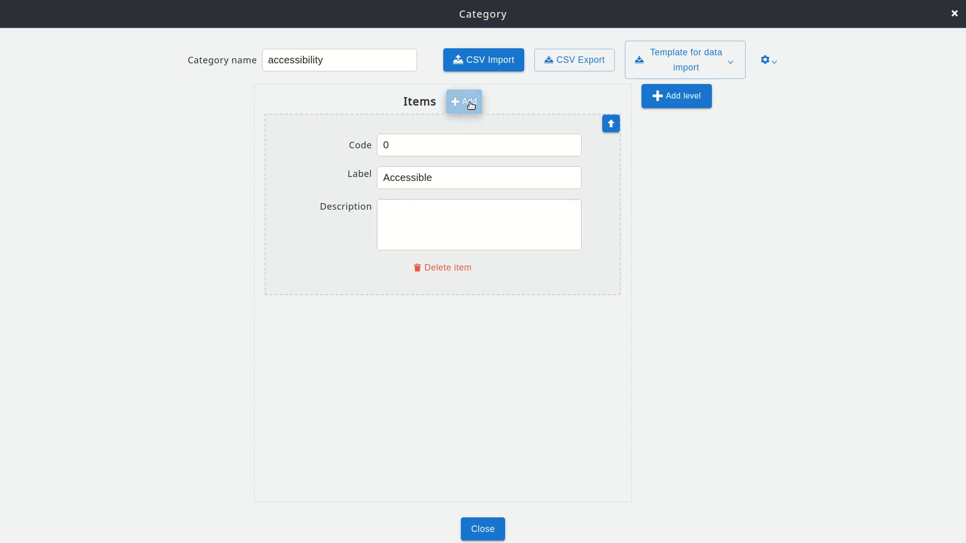
- Add a category item with code 1 and label "Inaccessible - slope"
{"action": "left_click", "coordinate": [470, 105]}
{"action": "left_click", "coordinate": [411, 165]}
{"action": "type", "text": "1"}
{"action": "left_click", "coordinate": [401, 200]}
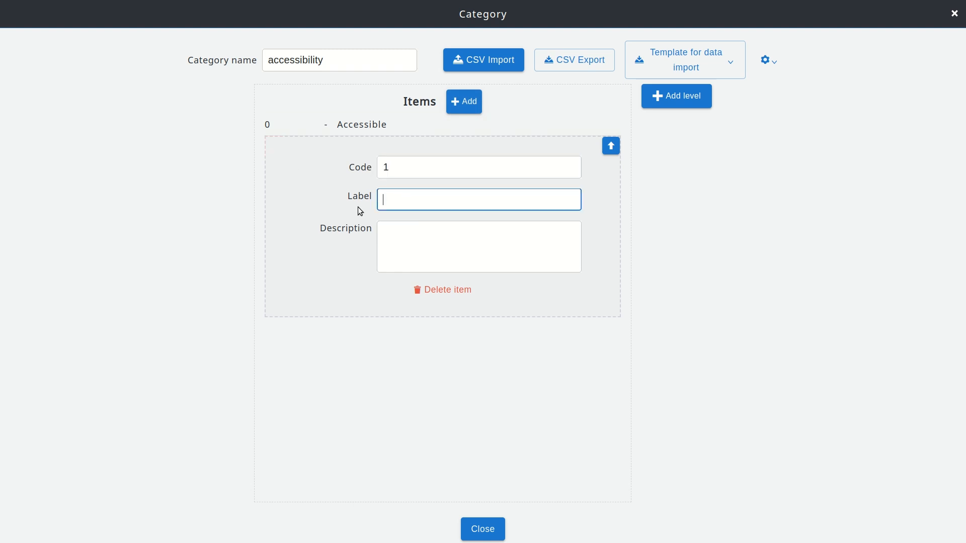
{"action": "type", "text": "Inaccessible - slope"}
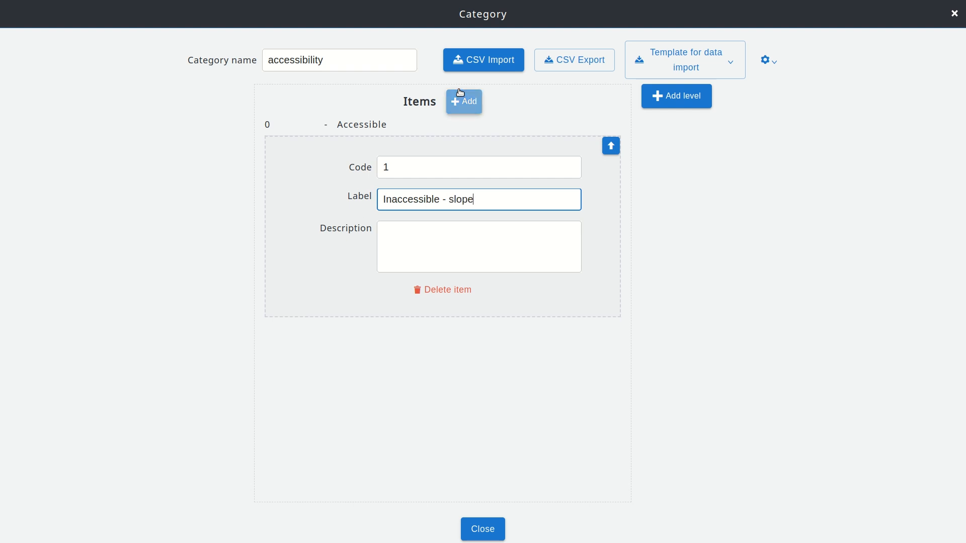
- Add a category item with code 2 and label "Inaccessible - private land"
{"action": "left_click", "coordinate": [477, 104]}
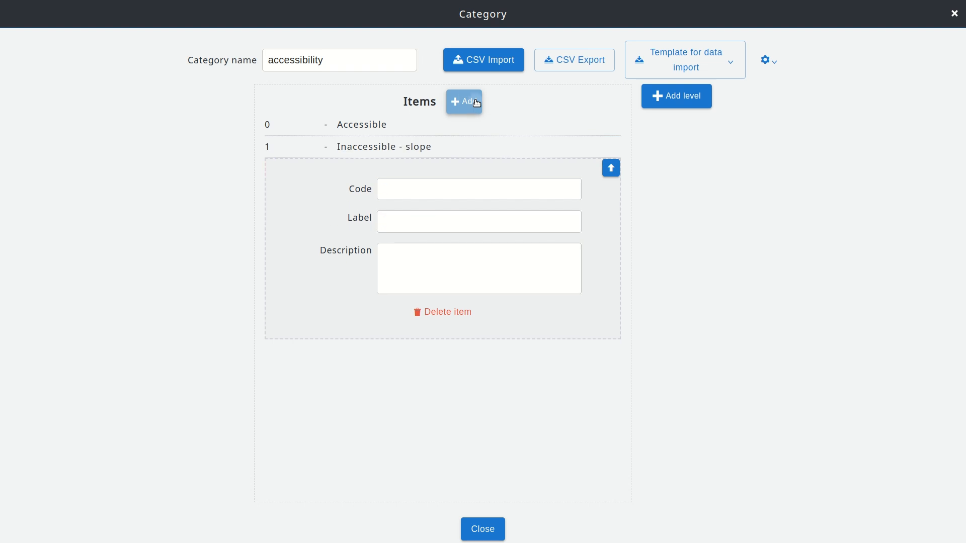
{"action": "left_click", "coordinate": [411, 190]}
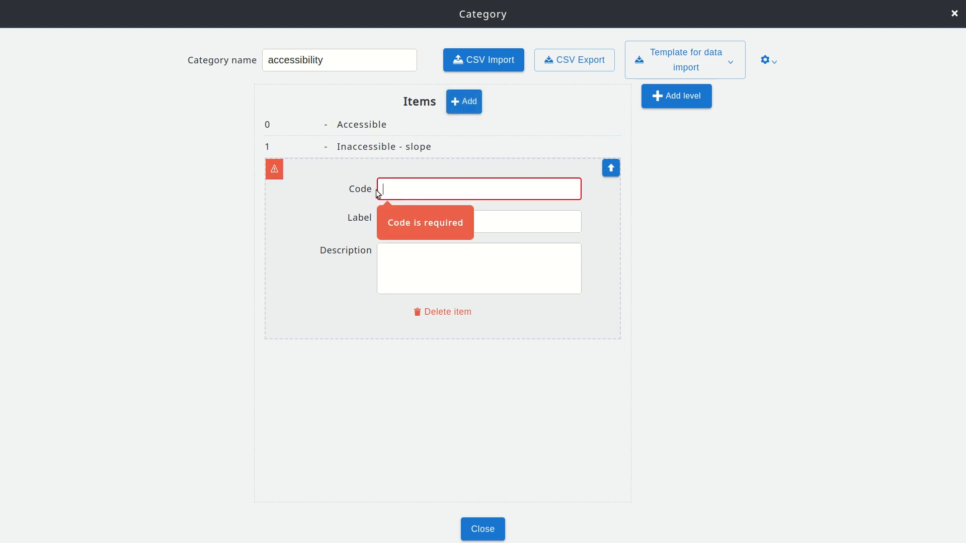
{"action": "type", "text": "2"}
{"action": "left_click", "coordinate": [391, 224]}
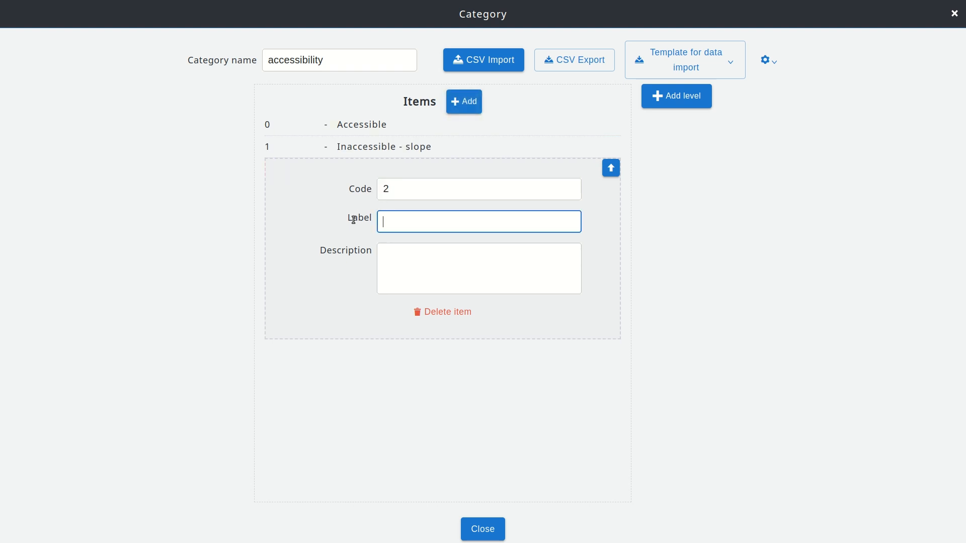
{"action": "type", "text": "Inaccessible - private land"}
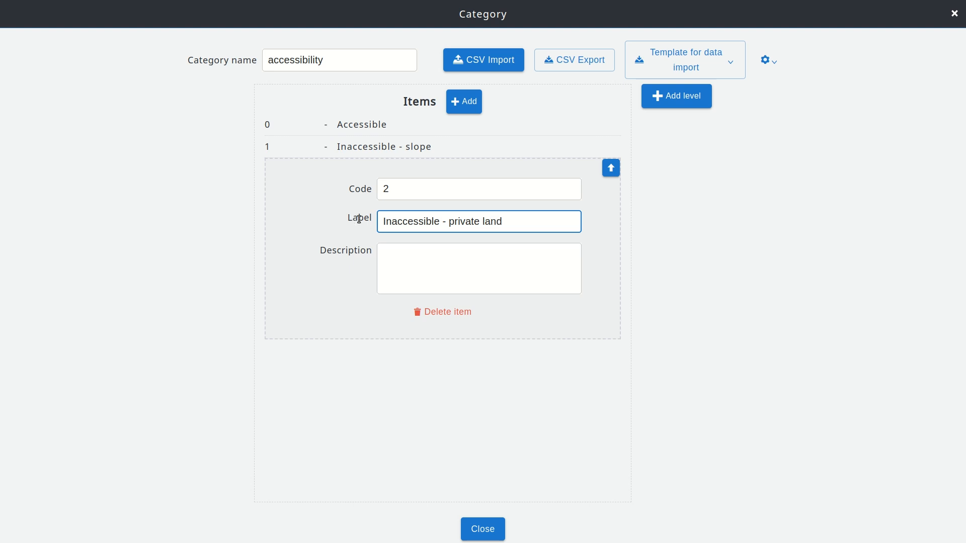
- Add a category item with code 99 and label "Other reasons", and close the category editor
{"action": "left_click", "coordinate": [464, 107]}
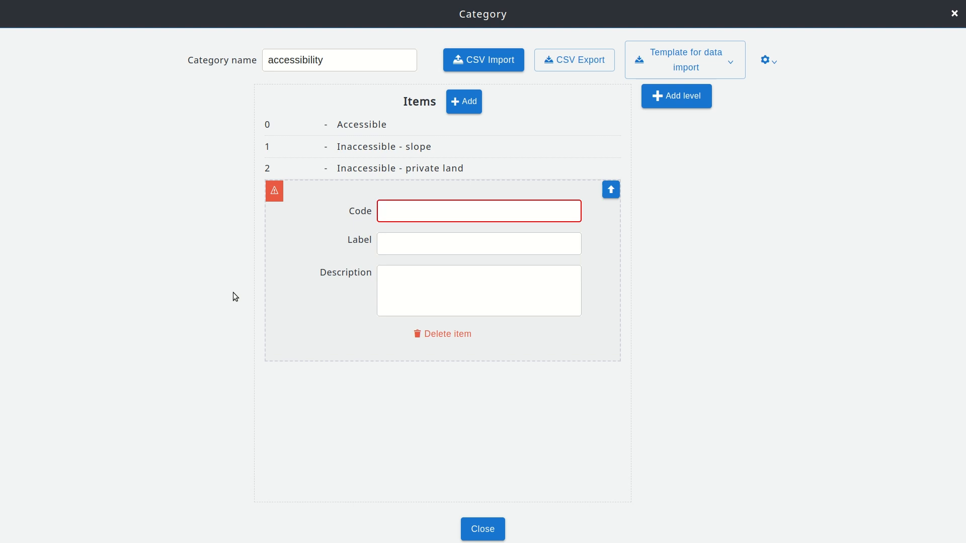
{"action": "type", "text": "99"}
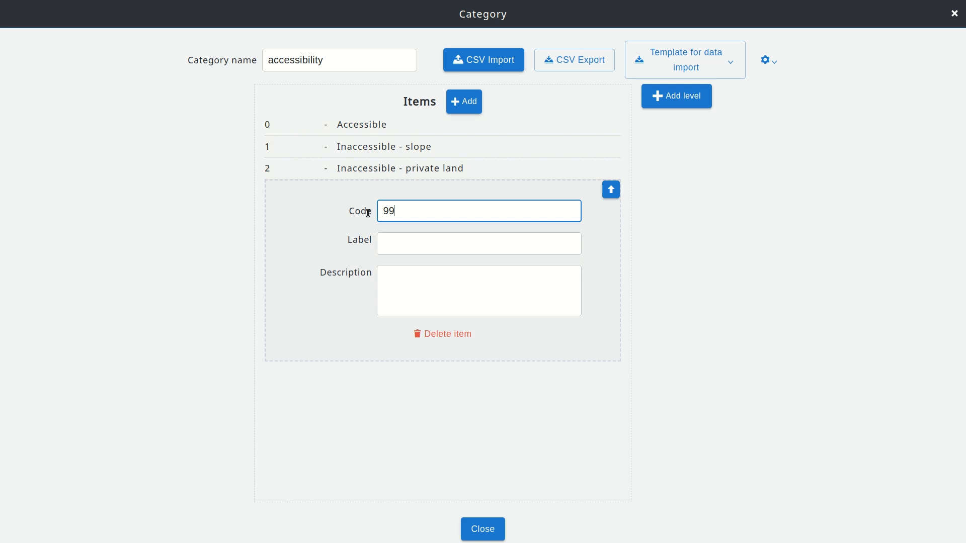
{"action": "left_click", "coordinate": [391, 243]}
{"action": "type", "text": "Other rea"}
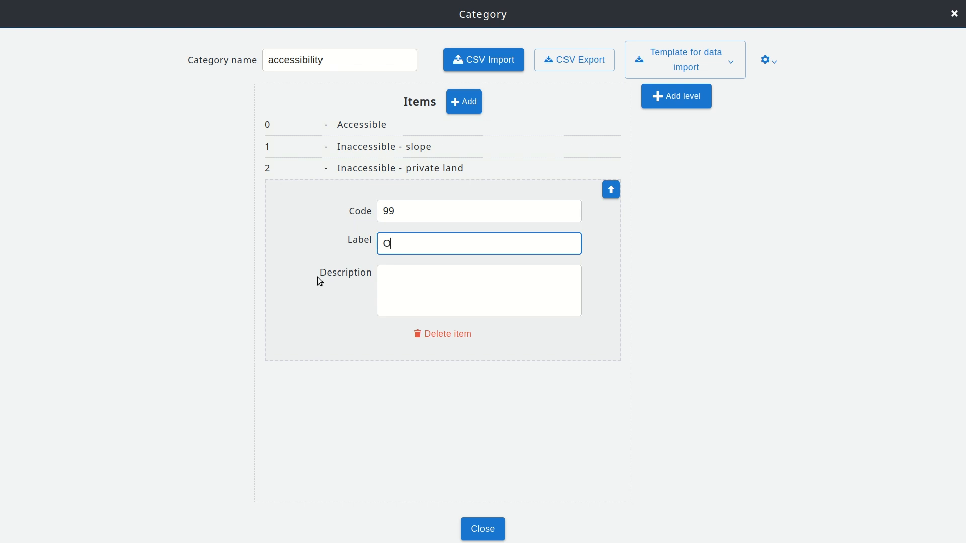
{"action": "type", "text": "sons"}
{"action": "left_click", "coordinate": [483, 531]}
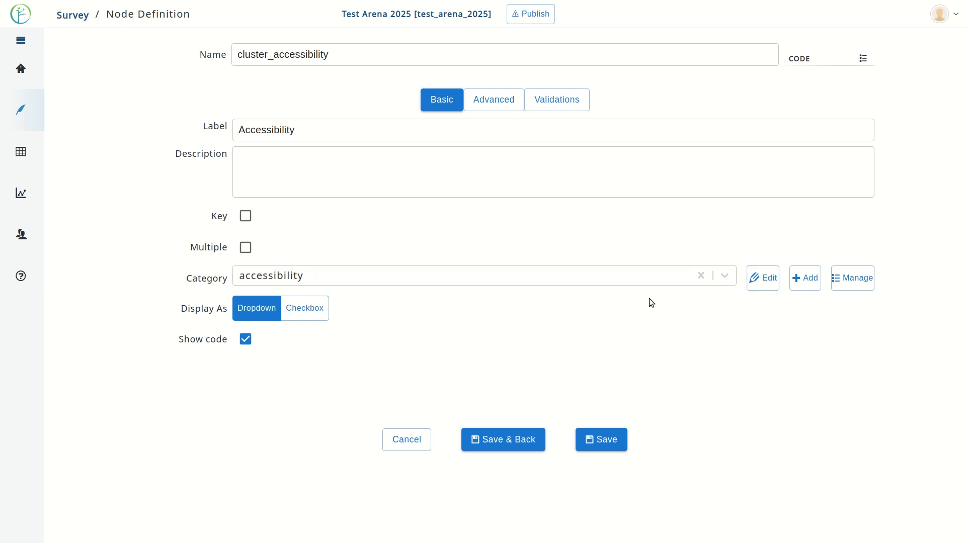
- Reopen the accessibility category to check it, close it and save the cluster_accessibility attribute
{"action": "left_click", "coordinate": [763, 280]}
{"action": "left_click", "coordinate": [482, 529]}
{"action": "mouse_move", "coordinate": [21, 115]}
{"action": "left_click", "coordinate": [610, 447]}
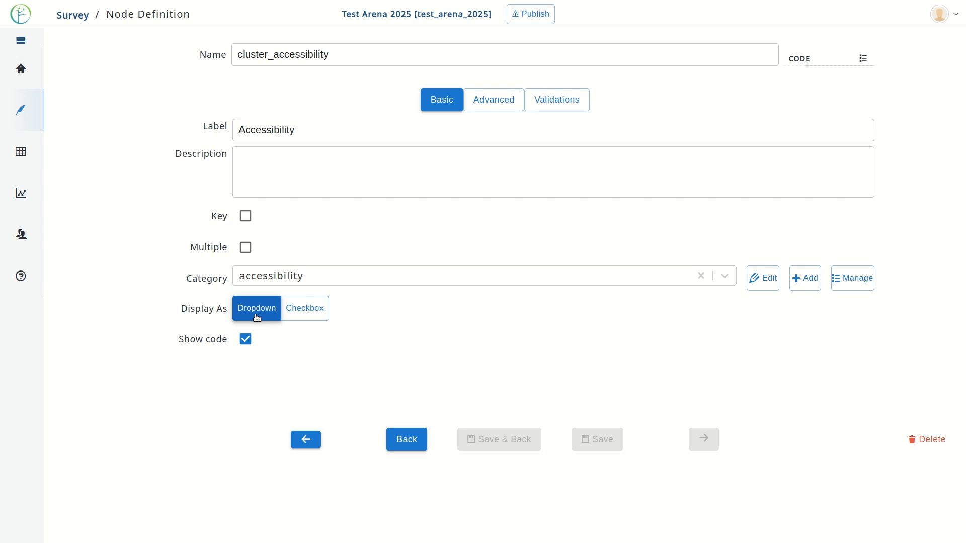
- Display the accessibility attribute as Checkbox with its codes hidden, and save it, returning to the form designer
{"action": "left_click", "coordinate": [318, 318]}
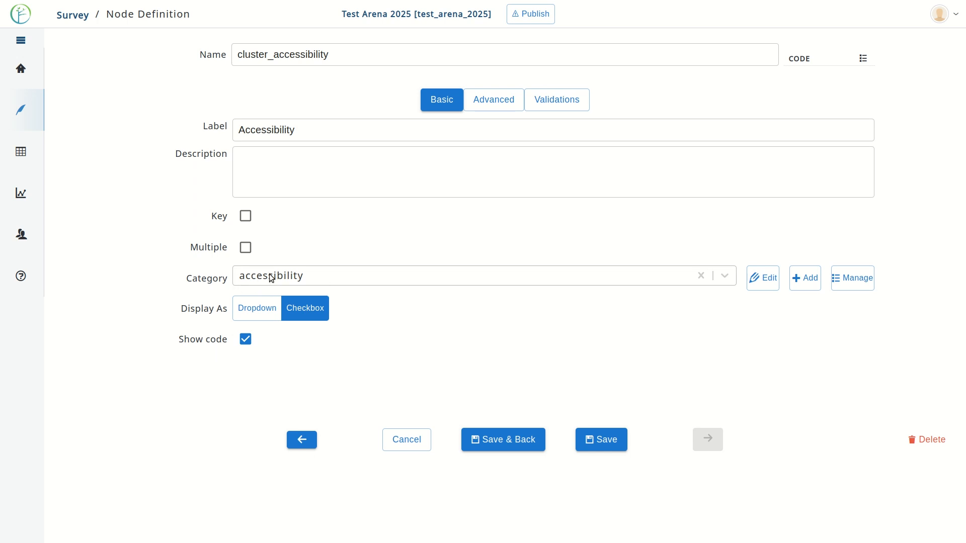
{"action": "left_click", "coordinate": [246, 340]}
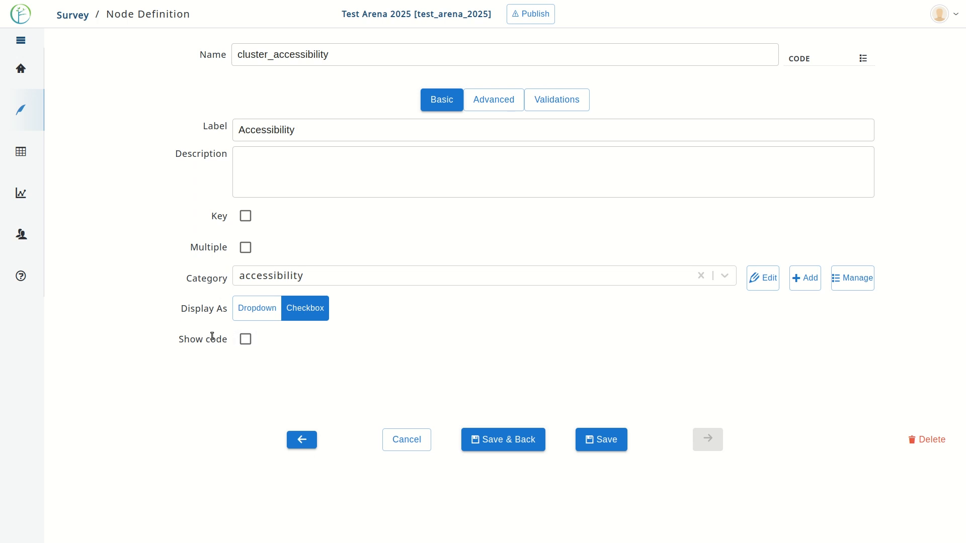
{"action": "left_click", "coordinate": [524, 442]}
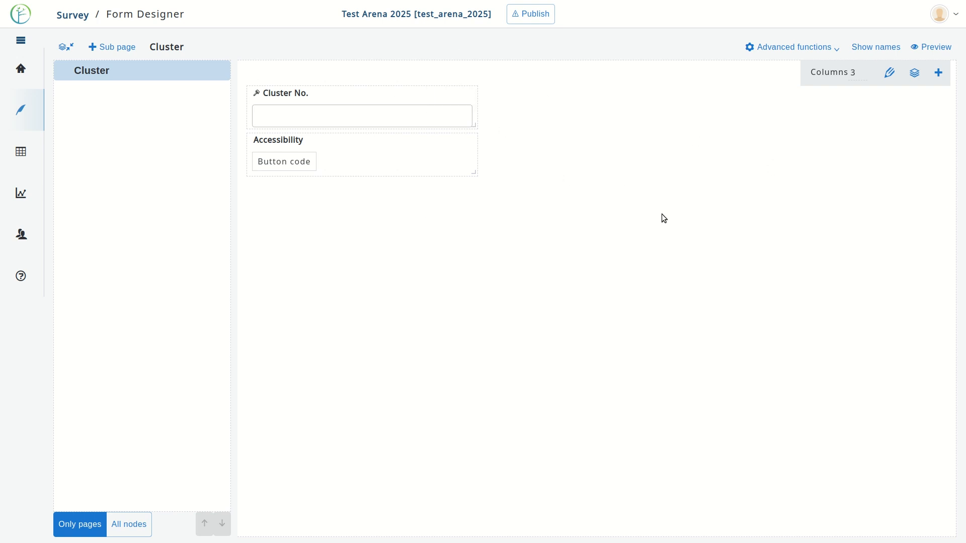
- Preview the Cluster form, testing each accessibility option and entering 2 as the cluster number, and close the preview
{"action": "left_click", "coordinate": [935, 48]}
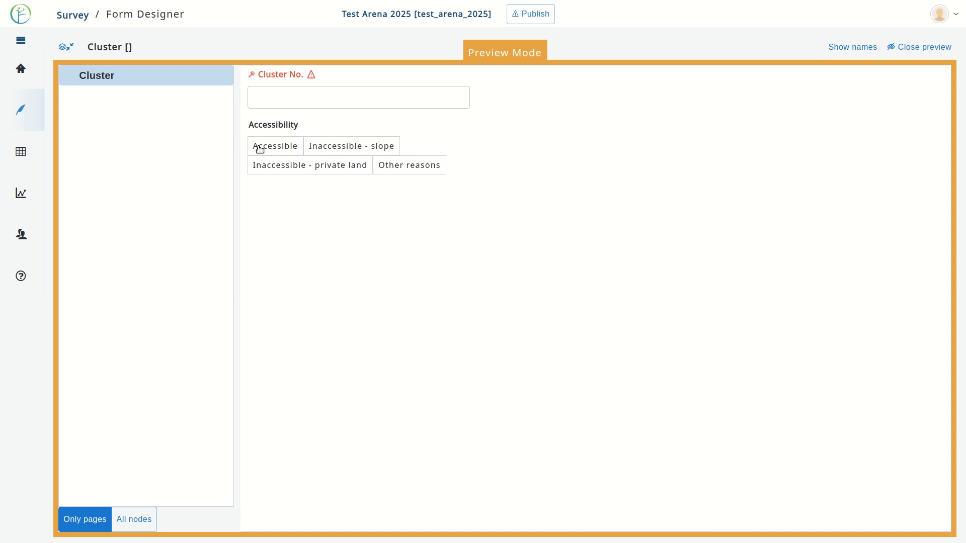
{"action": "left_click", "coordinate": [278, 146]}
{"action": "left_click", "coordinate": [300, 167]}
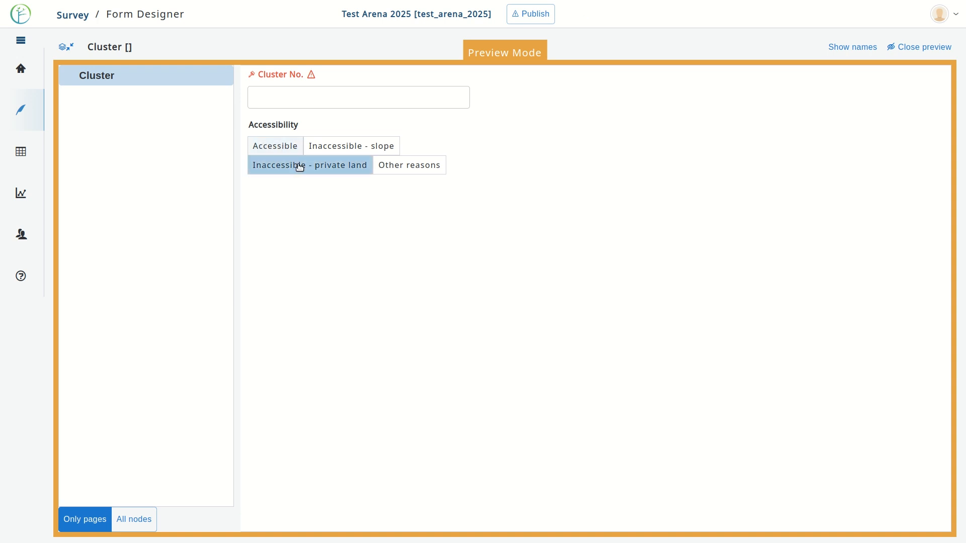
{"action": "left_click", "coordinate": [390, 166]}
{"action": "left_click", "coordinate": [367, 150]}
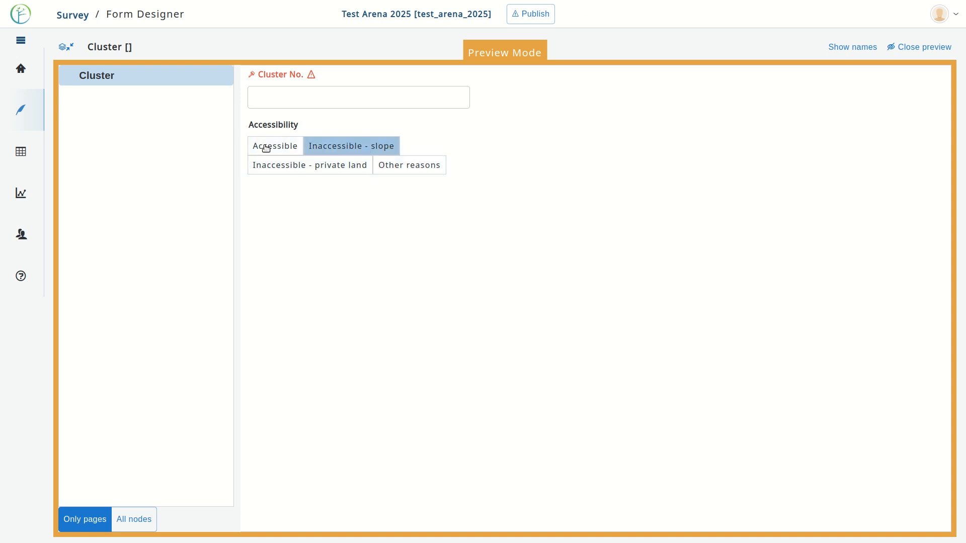
{"action": "left_click", "coordinate": [271, 151]}
{"action": "left_click", "coordinate": [345, 107]}
{"action": "type", "text": "2"}
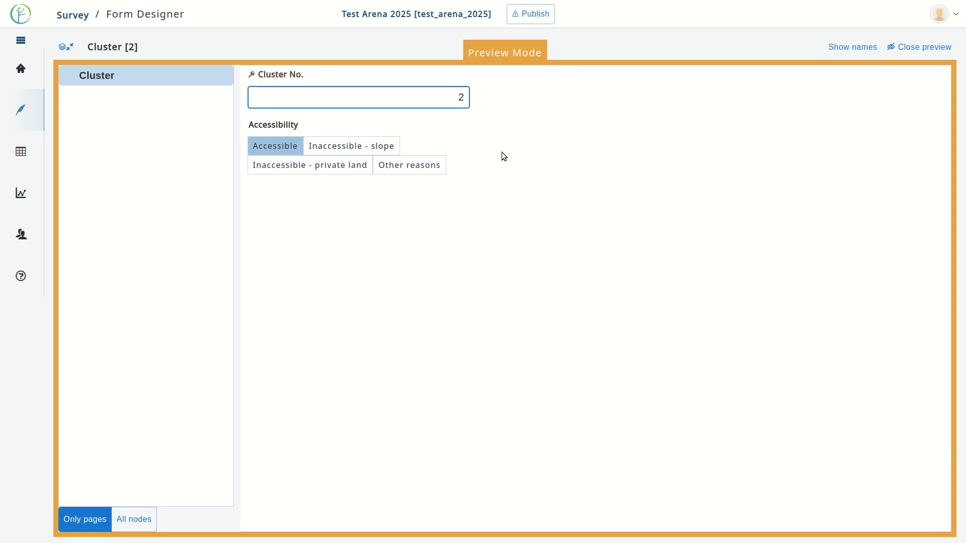
{"action": "left_click", "coordinate": [921, 51]}
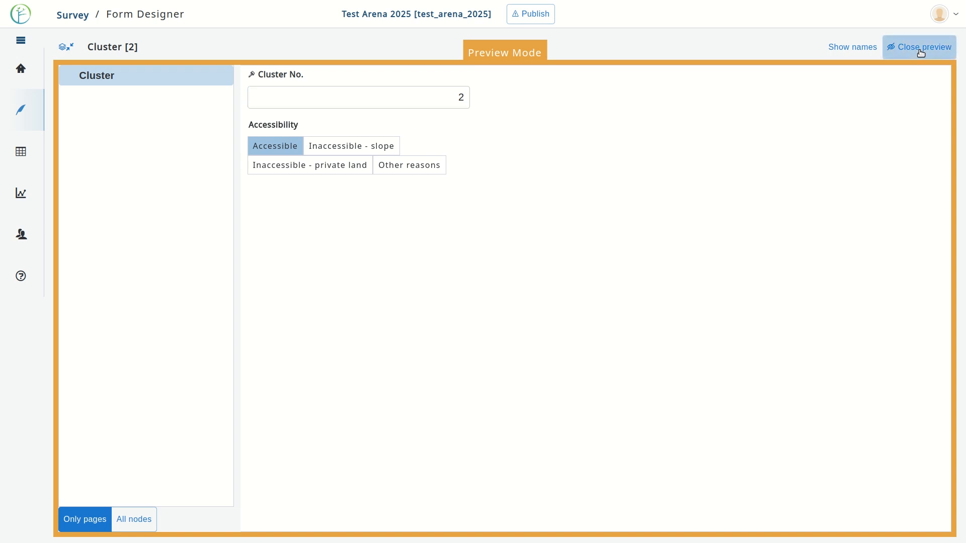
{"action": "left_click", "coordinate": [920, 52]}
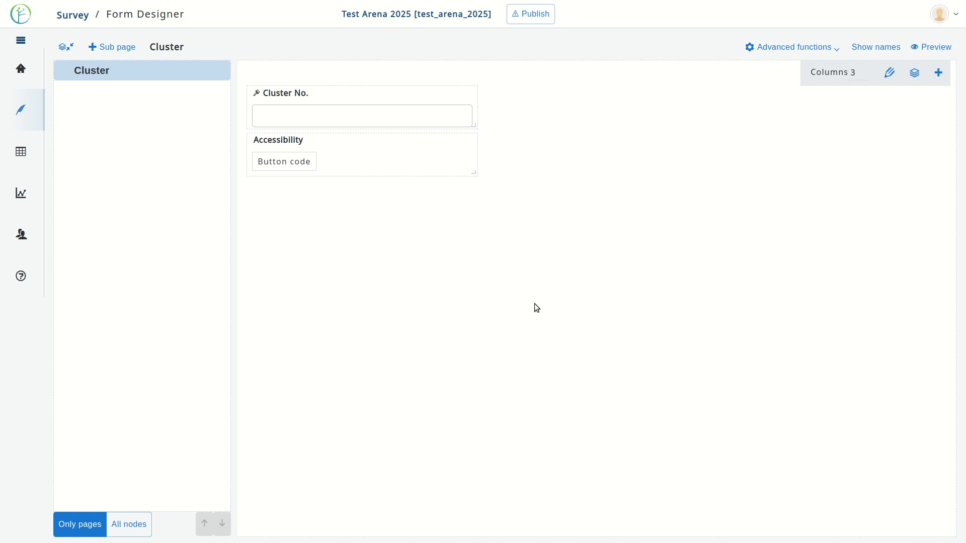
- Add a coordinate attribute named cluster_location to the Cluster entity
{"action": "left_click", "coordinate": [938, 77]}
{"action": "left_click", "coordinate": [938, 77]}
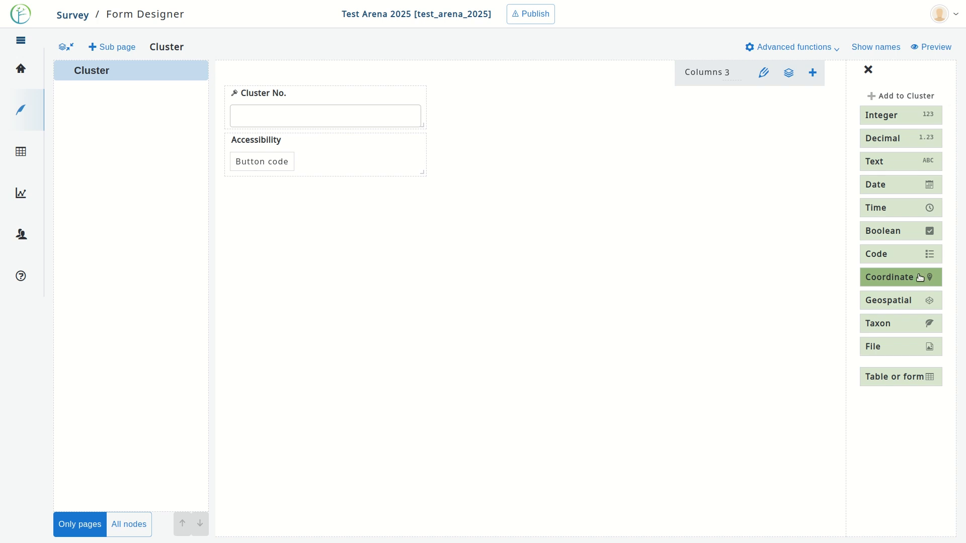
{"action": "left_click", "coordinate": [919, 275]}
{"action": "left_click", "coordinate": [398, 59]}
{"action": "type", "text": "cluster"}
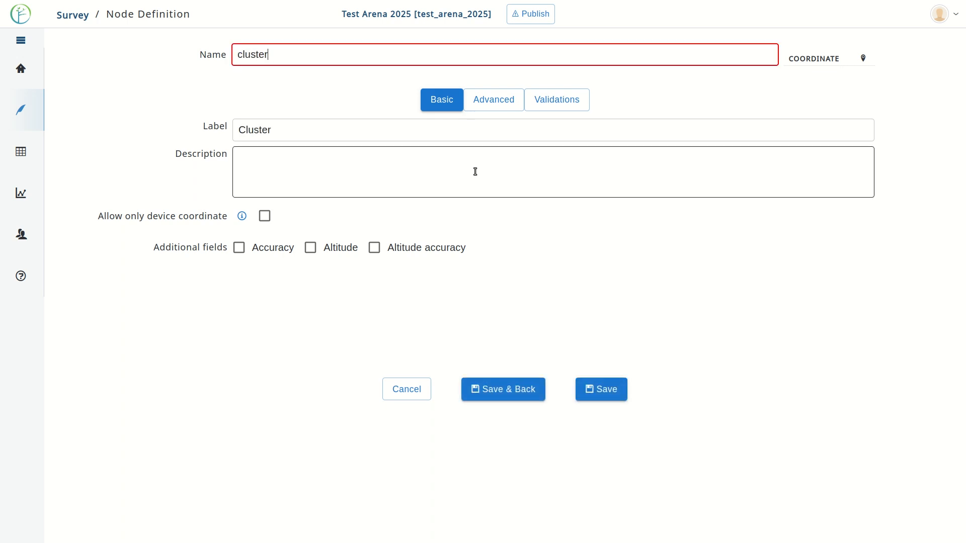
{"action": "type", "text": "_location"}
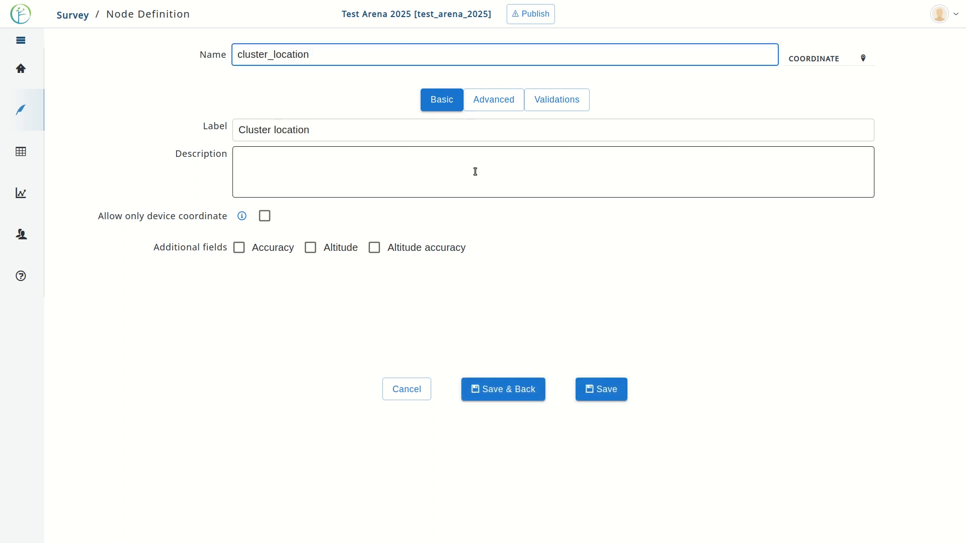
- Shorten the coordinate attribute's label to "Location" and save it, returning to the form designer
{"action": "double_click", "coordinate": [244, 130]}
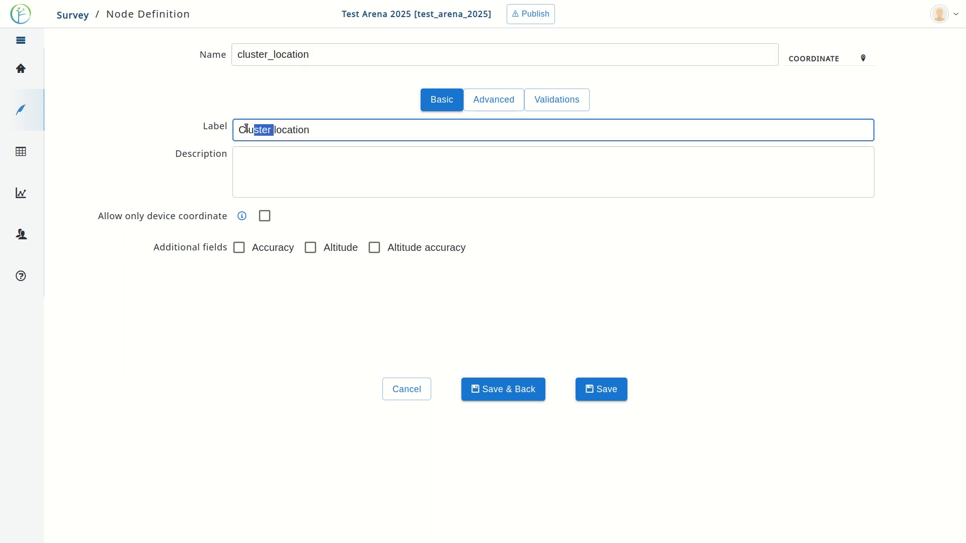
{"action": "key", "text": "BackSpace"}
{"action": "key", "text": "Delete"}
{"action": "type", "text": "L"}
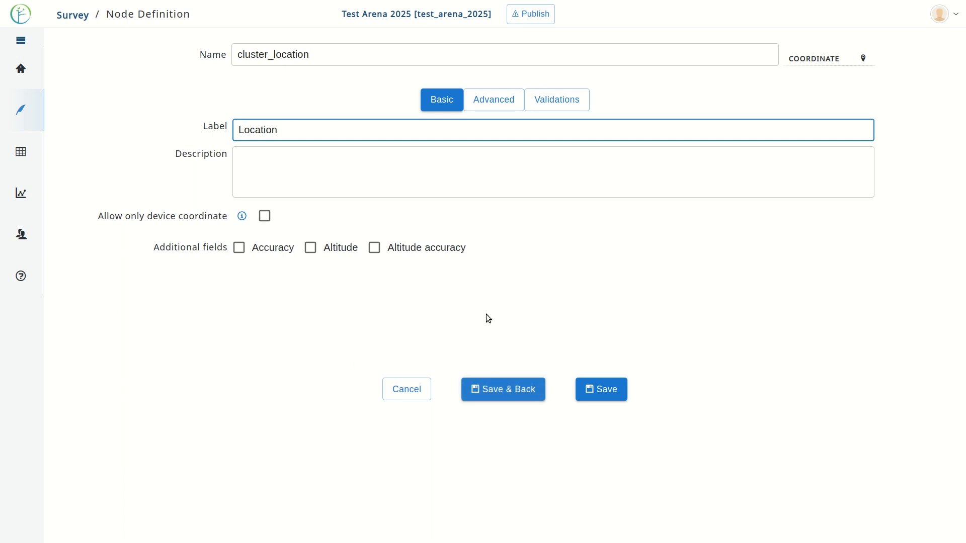
{"action": "left_click", "coordinate": [543, 397]}
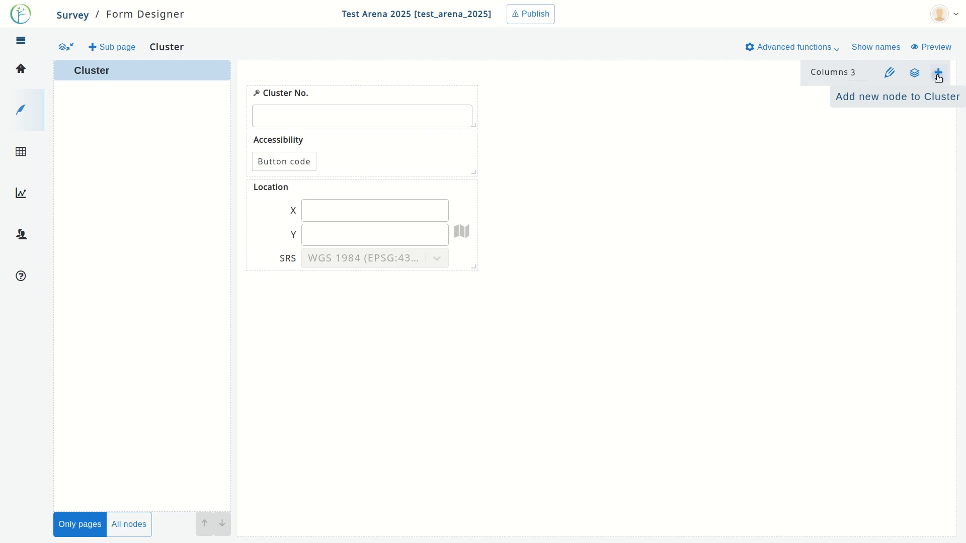
- Add a table or form entity to Cluster and name it cluster_time_study
{"action": "left_click", "coordinate": [938, 75]}
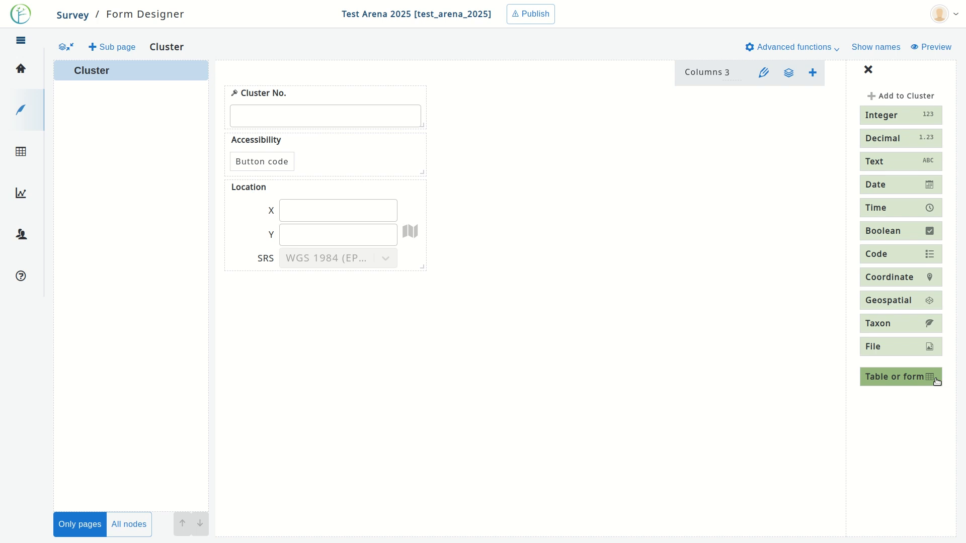
{"action": "left_click", "coordinate": [936, 382]}
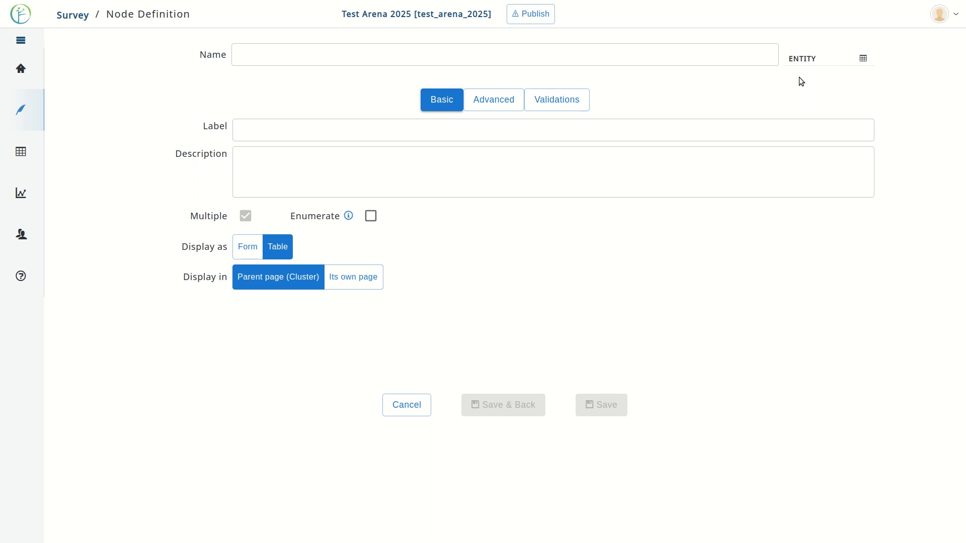
{"action": "left_click", "coordinate": [588, 53]}
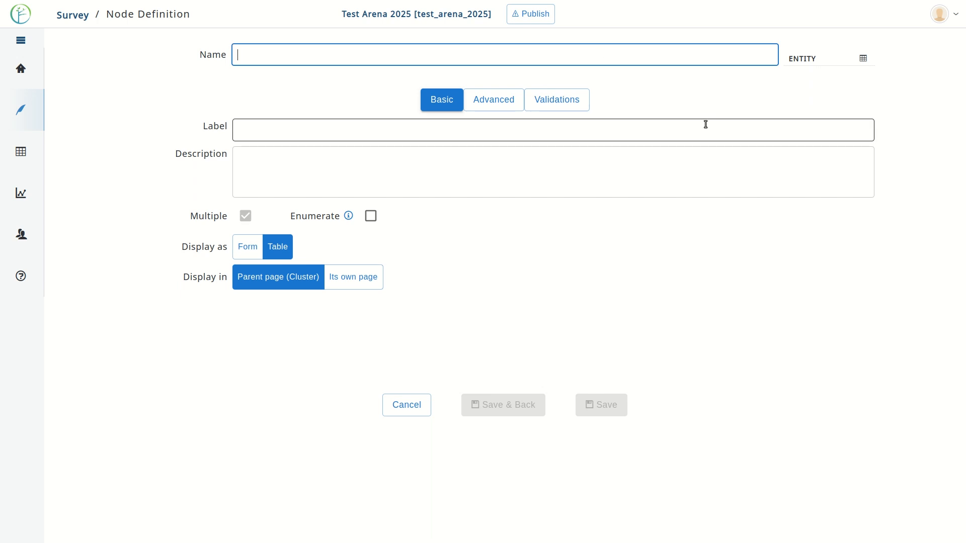
{"action": "type", "text": "cluster_time_"}
{"action": "type", "text": "stu"}
{"action": "key", "text": "BackSpace"}
{"action": "type", "text": "udy"}
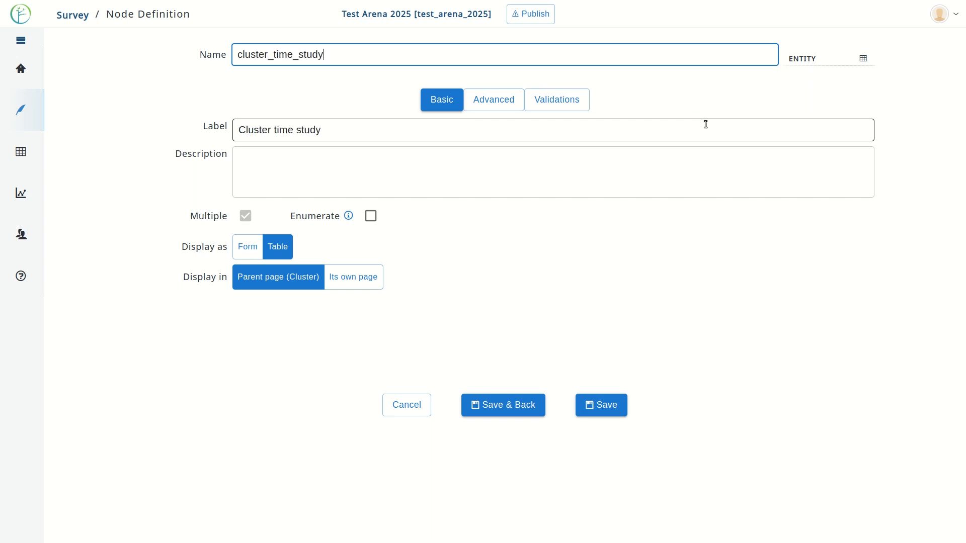
- Shorten the time study entity's label to "Time study", save it, and enlarge its table on the Cluster form to two columns wide
{"action": "key", "text": "ctrl+a"}
{"action": "left_click", "coordinate": [345, 82]}
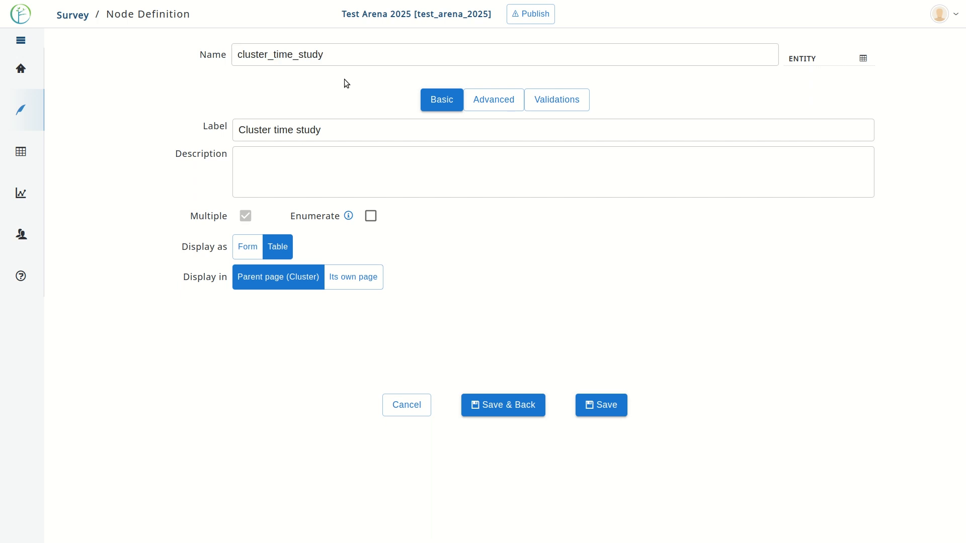
{"action": "left_click_drag", "start_coordinate": [277, 131], "coordinate": [201, 131]}
{"action": "key", "text": "BackSpace"}
{"action": "type", "text": "T"}
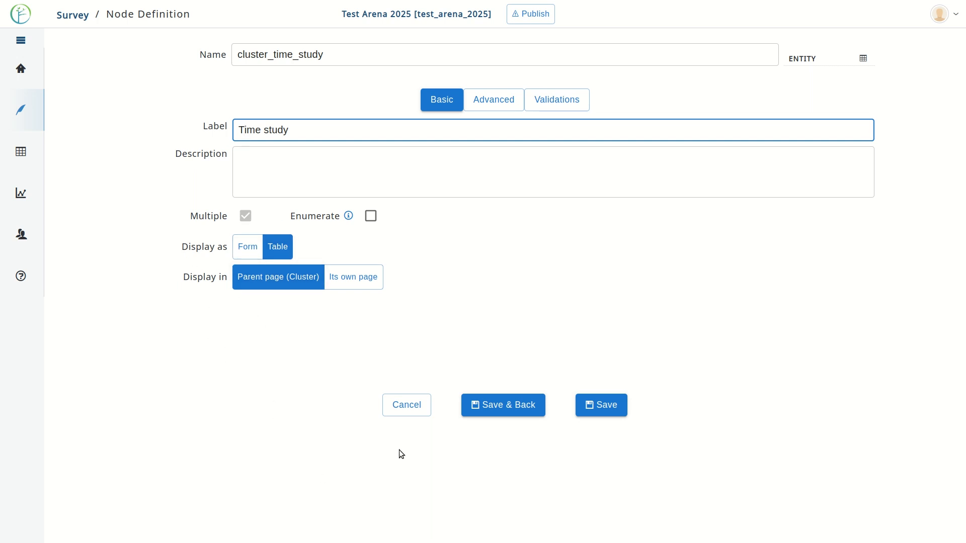
{"action": "left_click", "coordinate": [530, 412]}
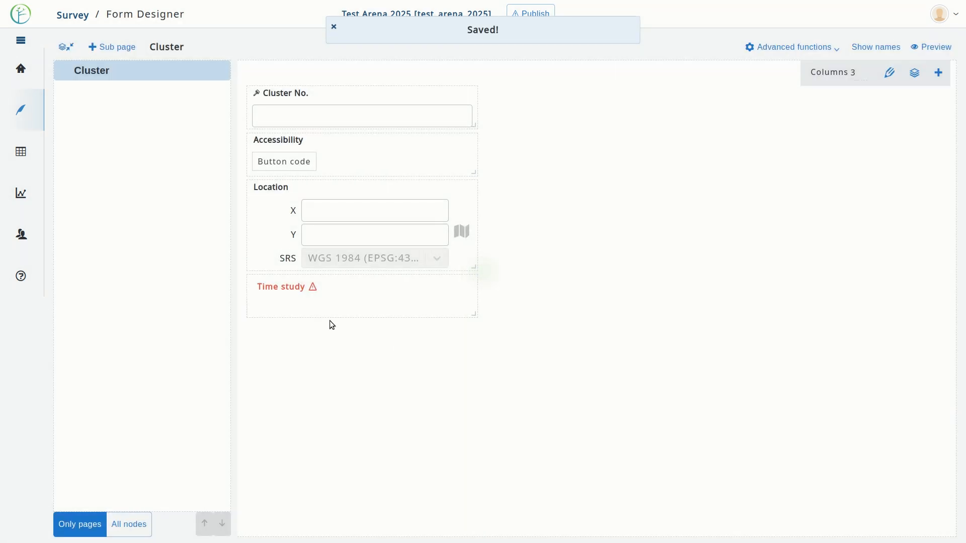
{"action": "mouse_move", "coordinate": [291, 285]}
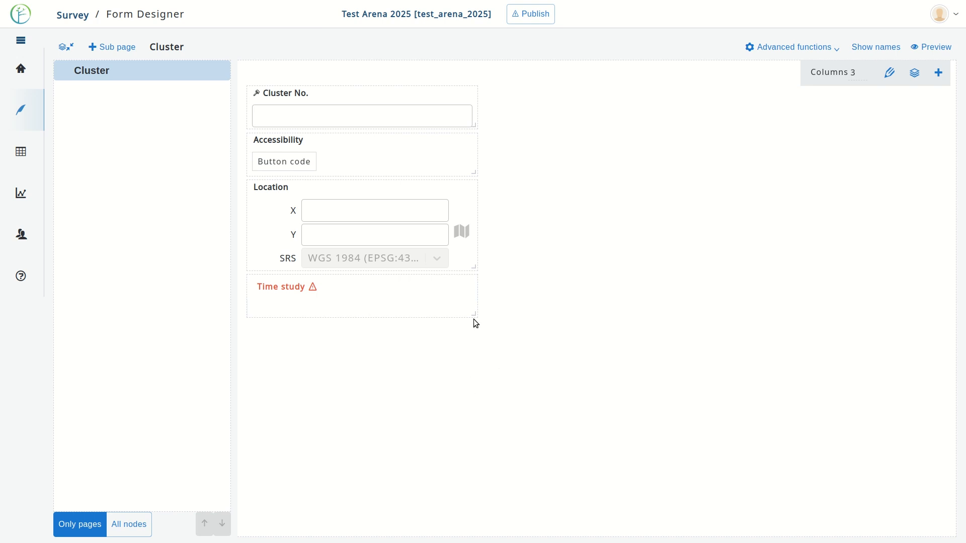
{"action": "left_click_drag", "start_coordinate": [472, 312], "coordinate": [594, 396]}
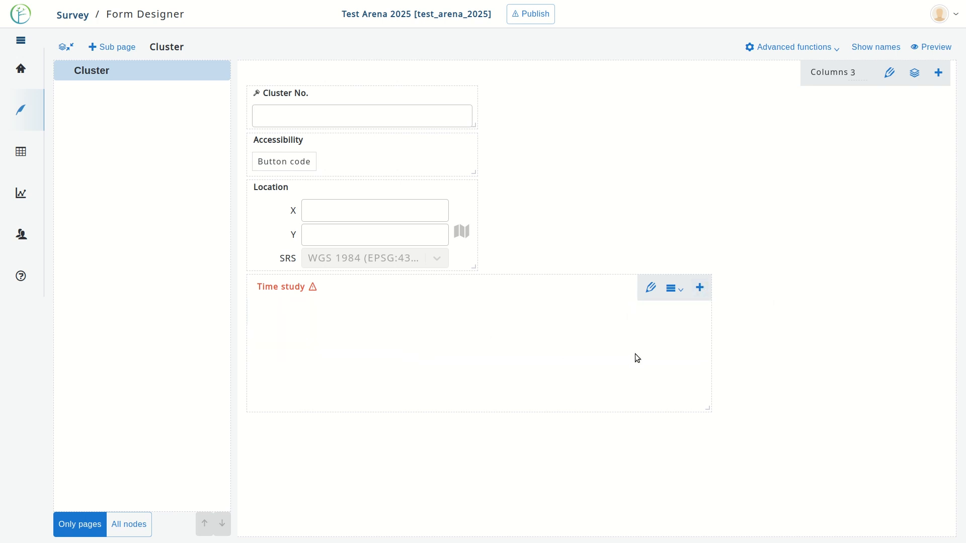
- Add a date attribute named cluster_time_study_date to the Time study table
{"action": "left_click", "coordinate": [700, 288]}
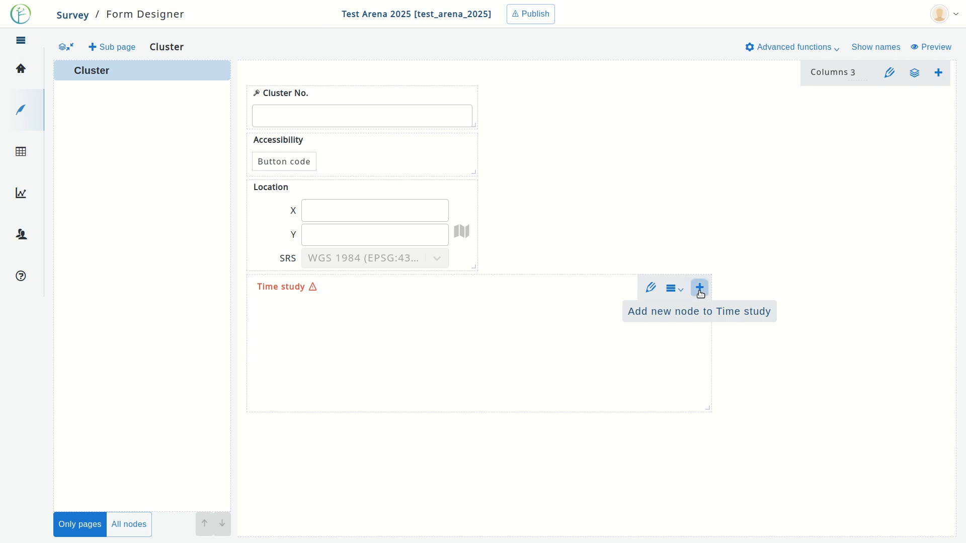
{"action": "left_click", "coordinate": [700, 289]}
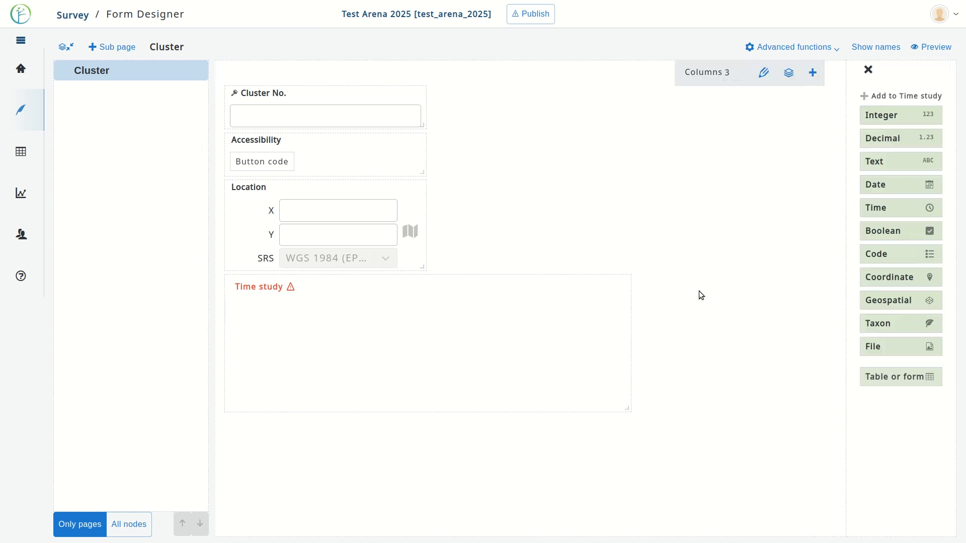
{"action": "left_click", "coordinate": [907, 190]}
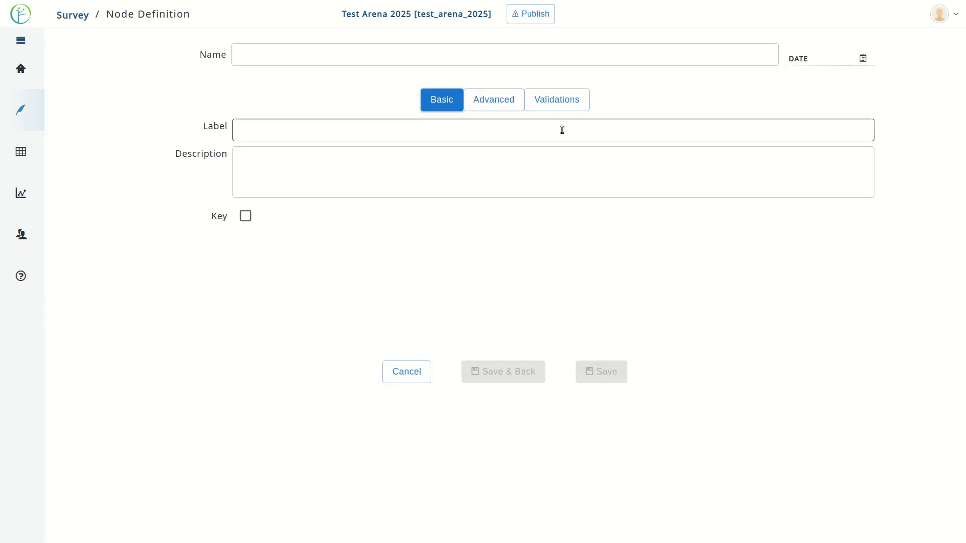
{"action": "left_click", "coordinate": [358, 58]}
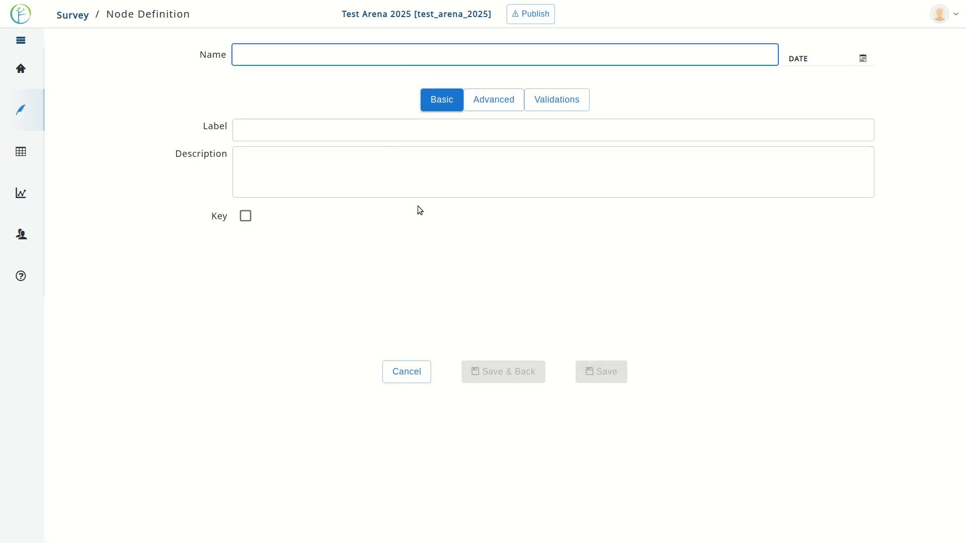
{"action": "type", "text": "cluster_time_study_t"}
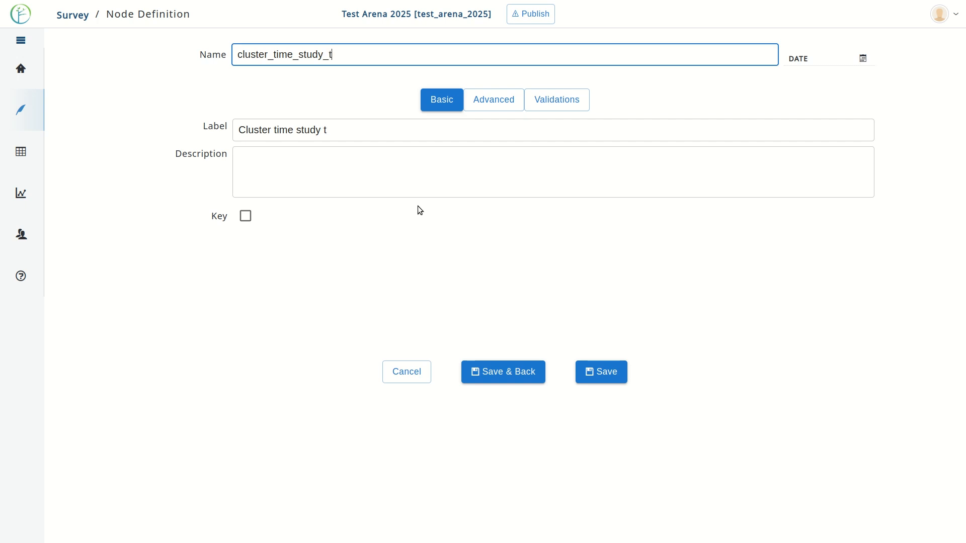
{"action": "key", "text": "BackSpace"}
{"action": "type", "text": "date"}
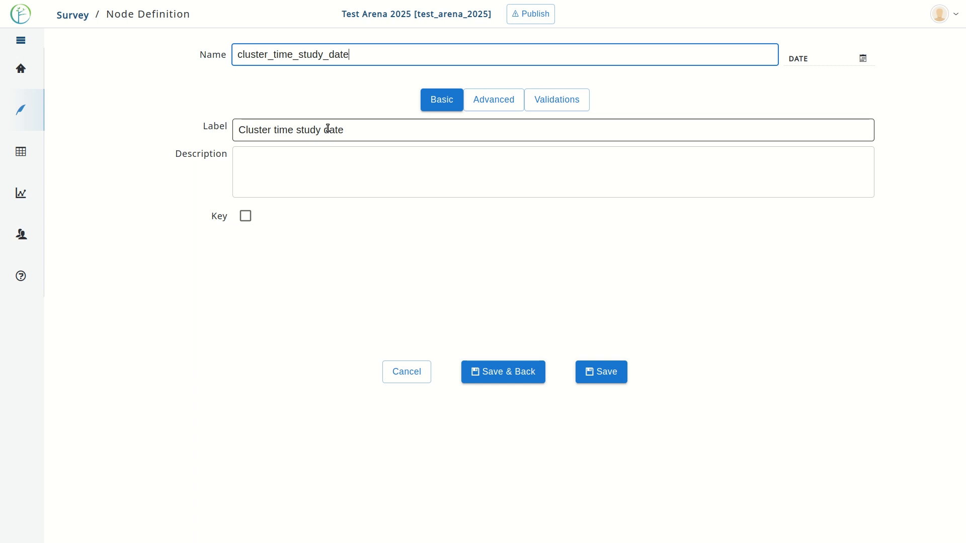
- Shorten the date attribute's label to "Date", mark it as key, and save it, returning to the form designer
{"action": "left_click_drag", "start_coordinate": [329, 131], "coordinate": [217, 123]}
{"action": "type", "text": "D"}
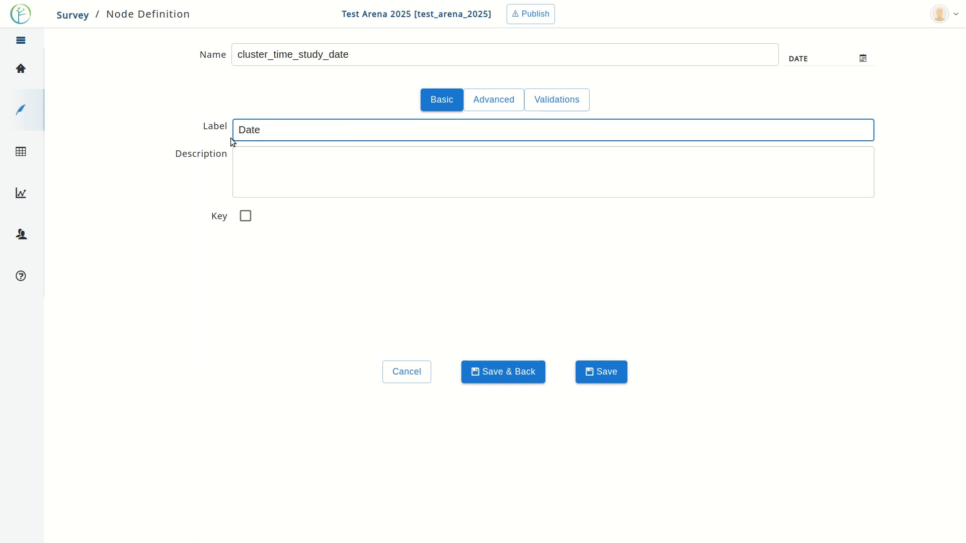
{"action": "left_click", "coordinate": [245, 218]}
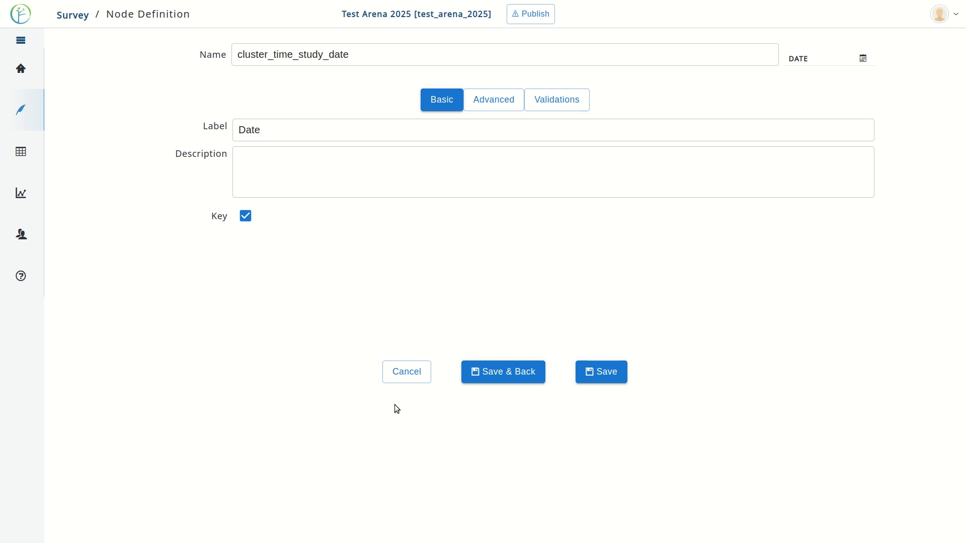
{"action": "left_click", "coordinate": [493, 378]}
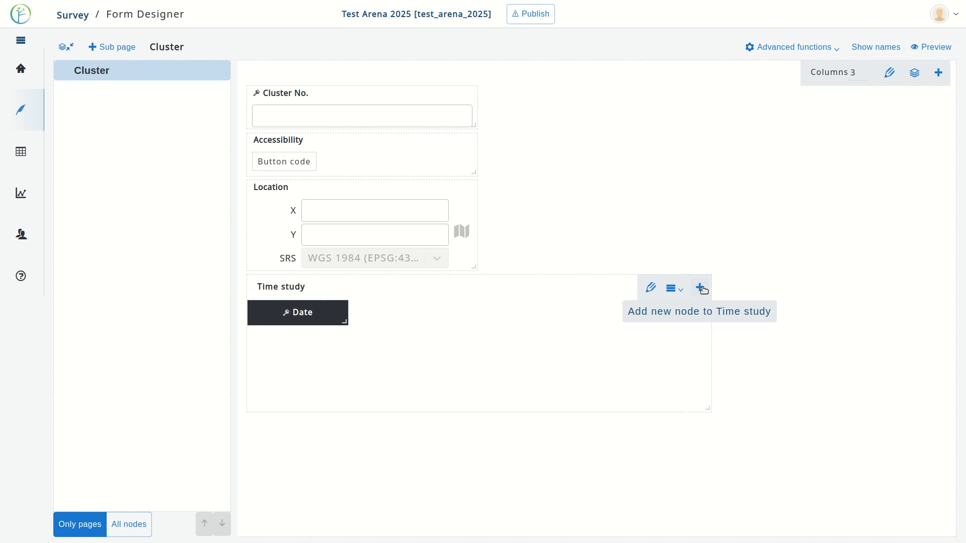
- Add a time attribute named cluster_time_study_start_time to the Time study table
{"action": "left_click", "coordinate": [700, 288]}
{"action": "left_click", "coordinate": [700, 289]}
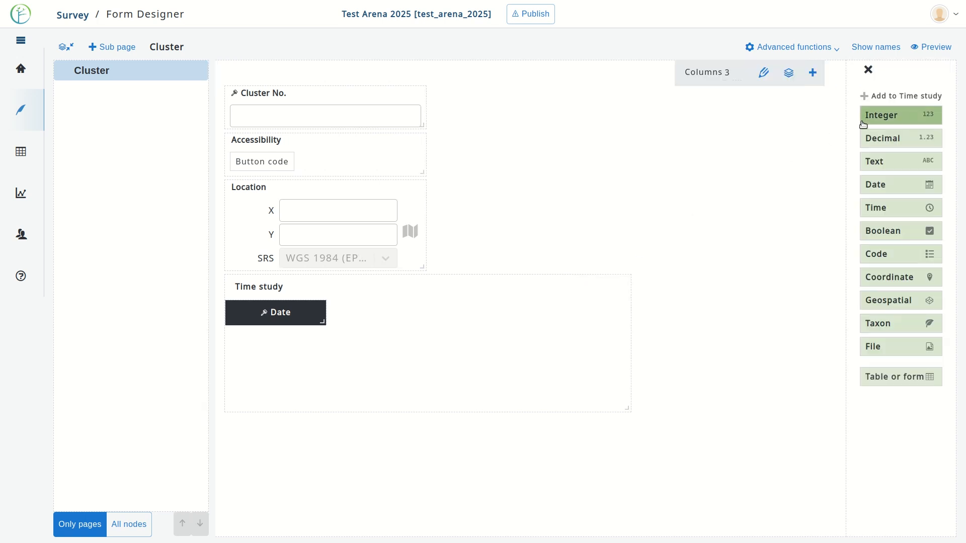
{"action": "left_click", "coordinate": [876, 210]}
{"action": "left_click", "coordinate": [295, 55]}
{"action": "type", "text": "cluster_time_study_"}
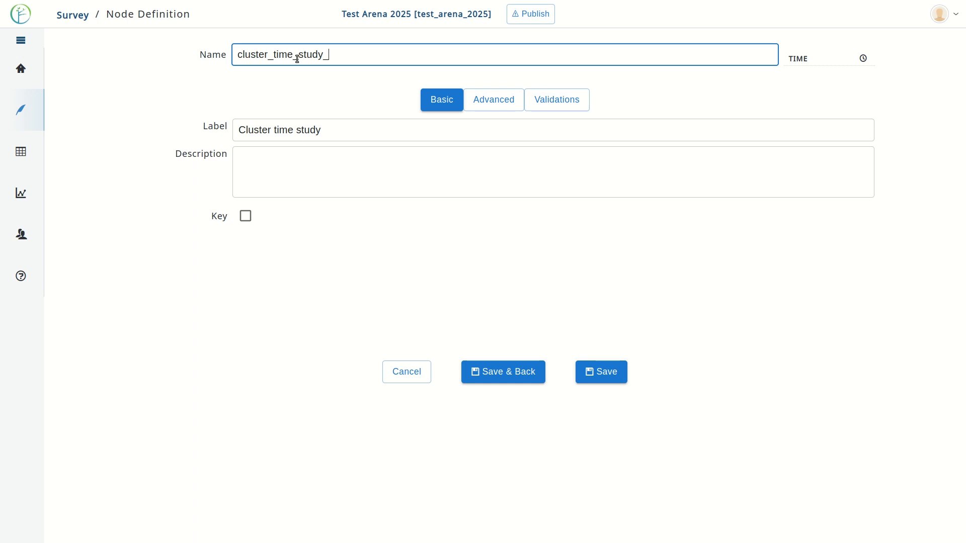
{"action": "type", "text": "start_time"}
- Shorten the new time attribute's label to "Start time" and save it, returning to the form designer
{"action": "left_click_drag", "start_coordinate": [320, 130], "coordinate": [238, 121]}
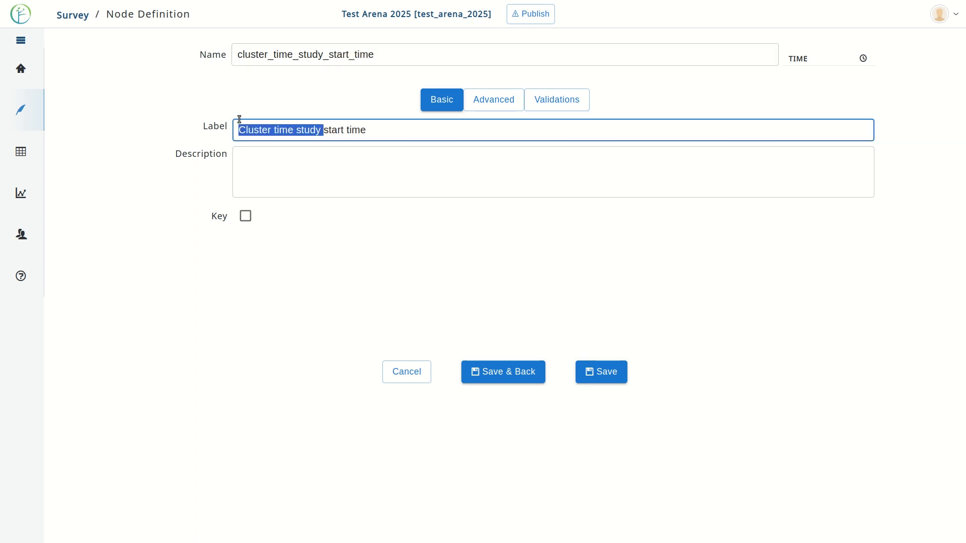
{"action": "key", "text": "BackSpace"}
{"action": "key", "text": "Delete"}
{"action": "type", "text": "S"}
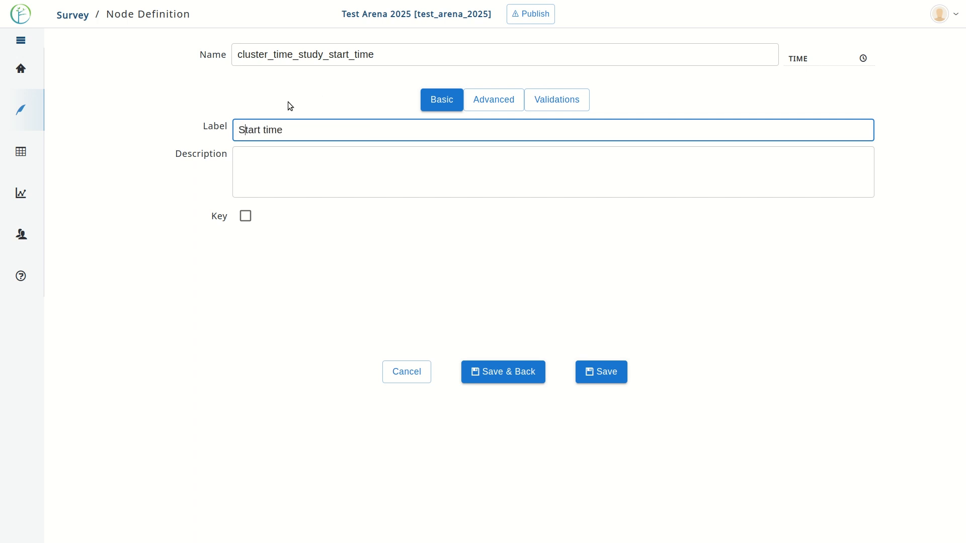
{"action": "left_click", "coordinate": [511, 378]}
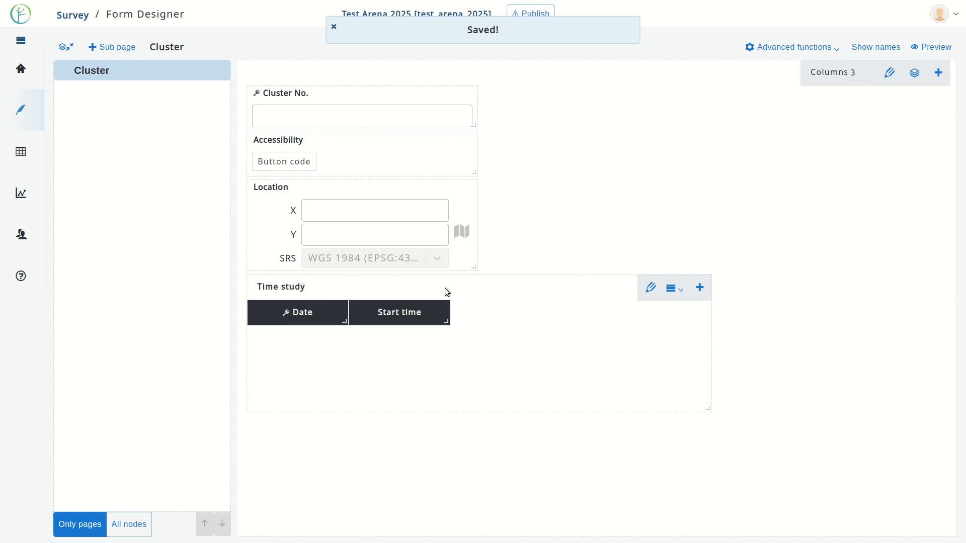
- Add another time attribute, named cluster_time_study_end_time, to the Time study table
{"action": "left_click", "coordinate": [699, 287]}
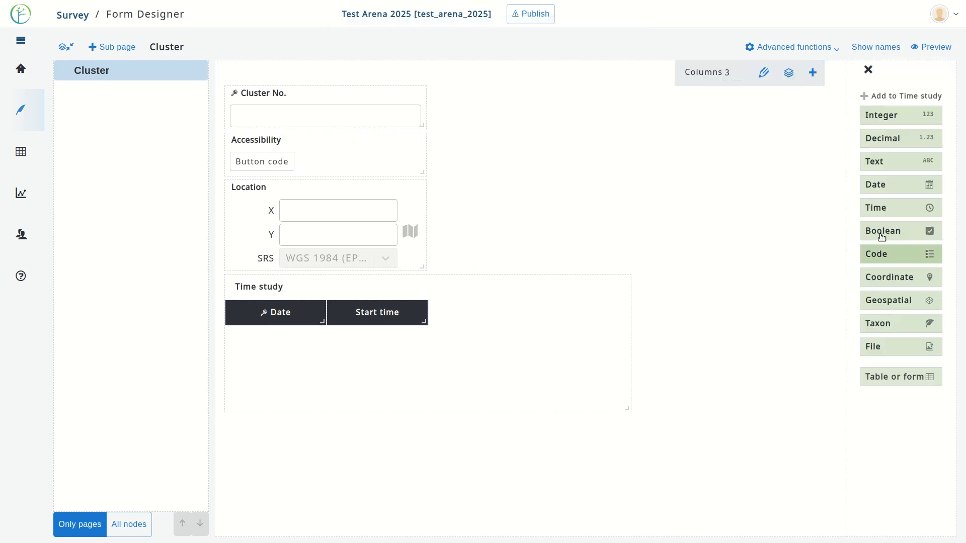
{"action": "left_click", "coordinate": [885, 207]}
{"action": "left_click", "coordinate": [358, 53]}
{"action": "type", "text": "cluster_time_study"}
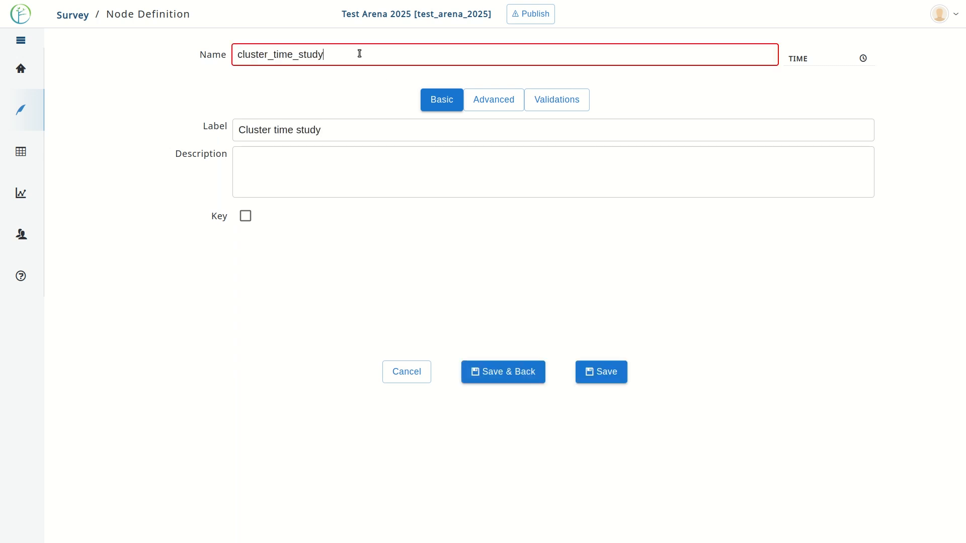
{"action": "type", "text": "_end_time"}
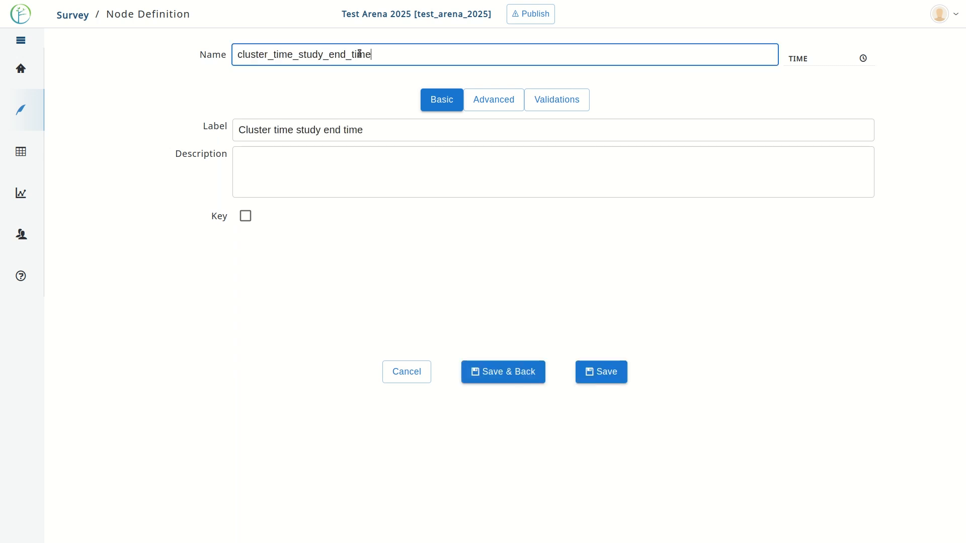
- Shorten the second time attribute's label to "End time" and save it, returning to the form designer
{"action": "left_click_drag", "start_coordinate": [328, 130], "coordinate": [230, 129]}
{"action": "type", "text": "E"}
{"action": "left_click", "coordinate": [527, 376]}
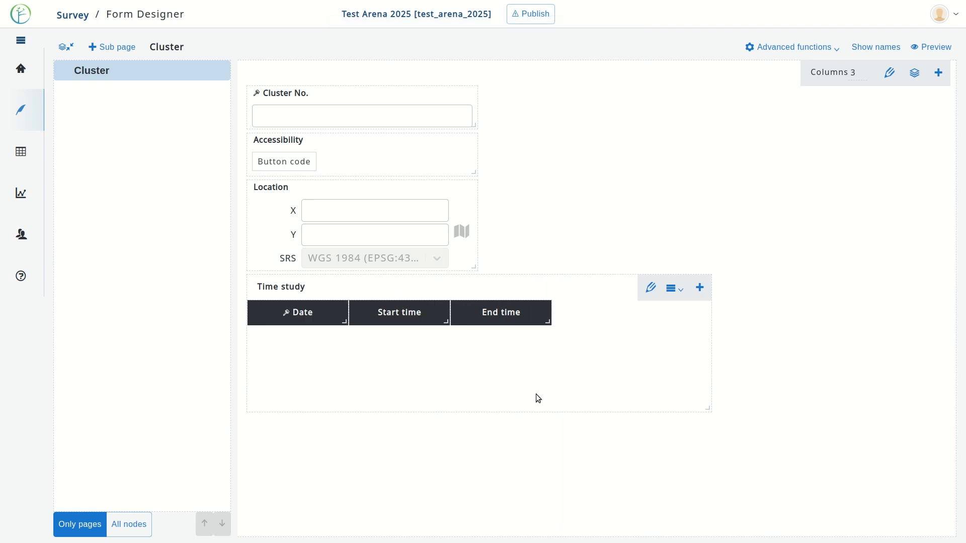
- Try narrowing the Time study table on the Cluster form, and restore its two-column width
{"action": "left_click_drag", "start_coordinate": [706, 406], "coordinate": [578, 390]}
{"action": "left_click_drag", "start_coordinate": [478, 411], "coordinate": [615, 408]}
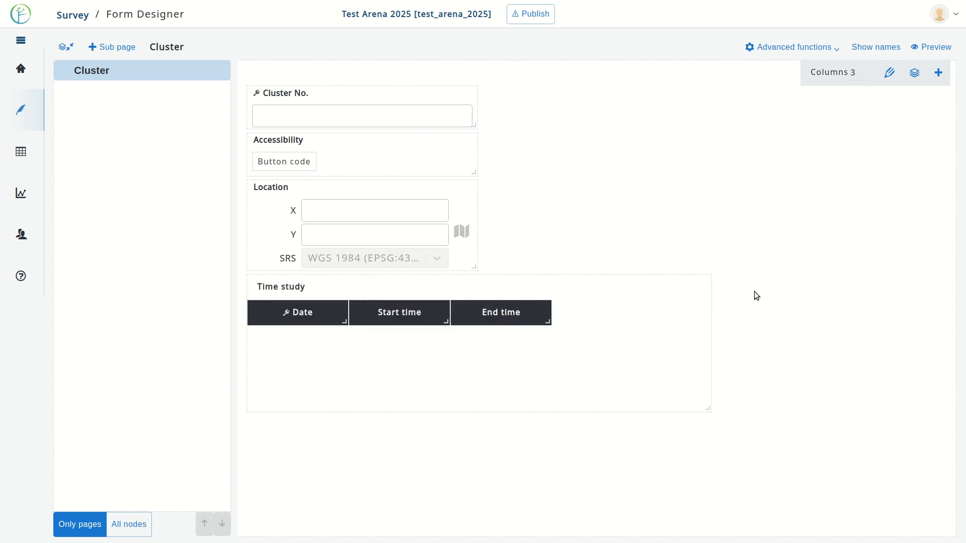
- Preview the Cluster form and add a Time study row dated 14/01/2025
{"action": "left_click", "coordinate": [945, 54]}
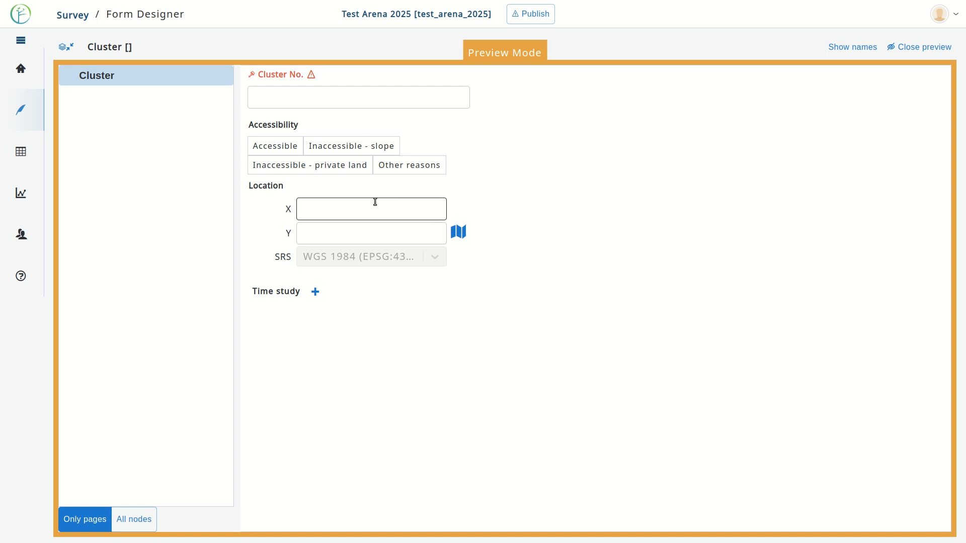
{"action": "left_click", "coordinate": [316, 292]}
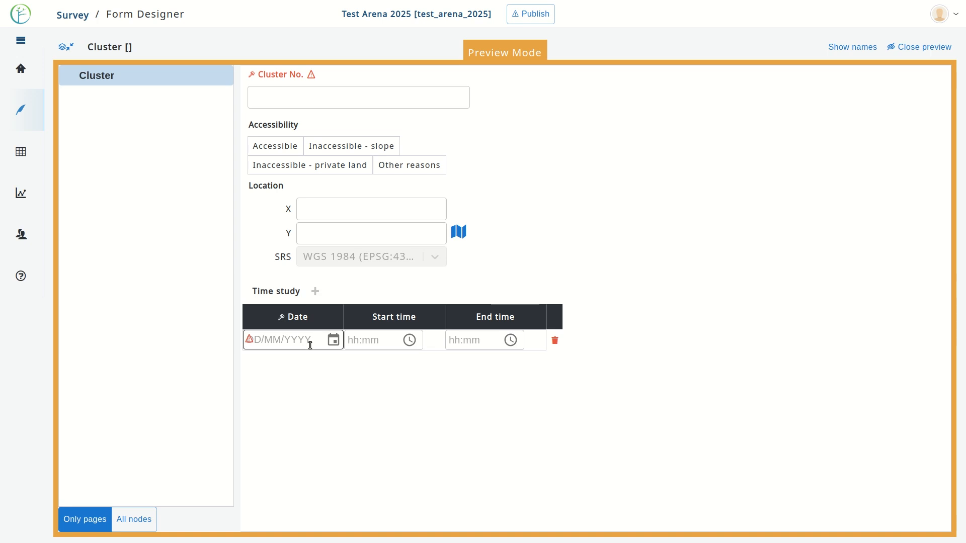
{"action": "left_click", "coordinate": [334, 342]}
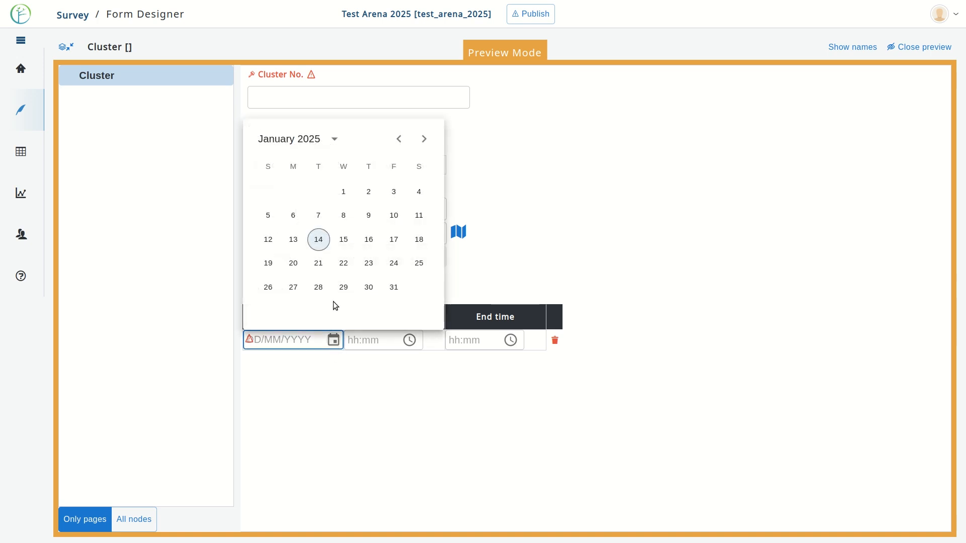
{"action": "left_click", "coordinate": [319, 241]}
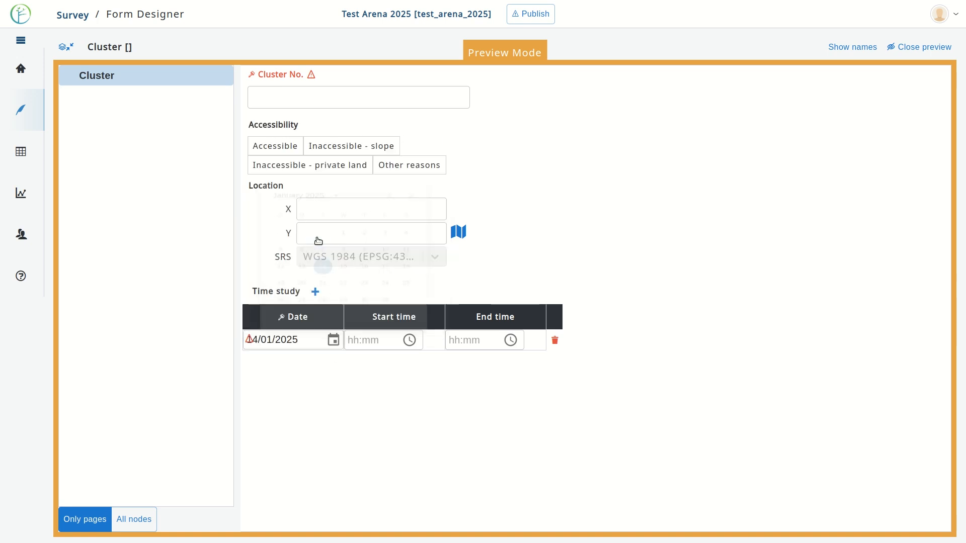
{"action": "double_click", "coordinate": [299, 341]}
{"action": "left_click", "coordinate": [265, 340]}
{"action": "left_click", "coordinate": [255, 340]}
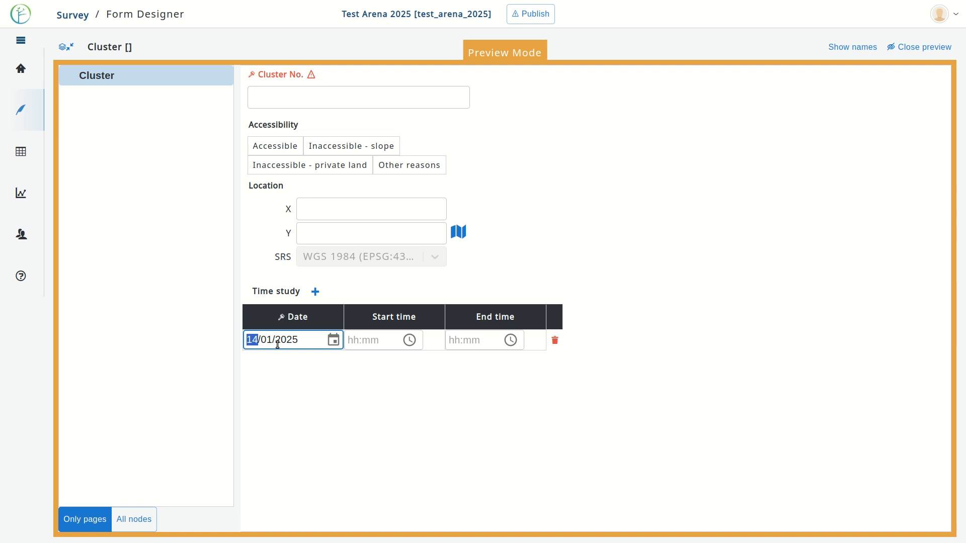
- Set the Time study row's start time to 09:00 and its end time to 09:20
{"action": "left_click", "coordinate": [409, 341]}
{"action": "scroll", "coordinate": [357, 451], "scroll_direction": "down", "scroll_amount": 3}
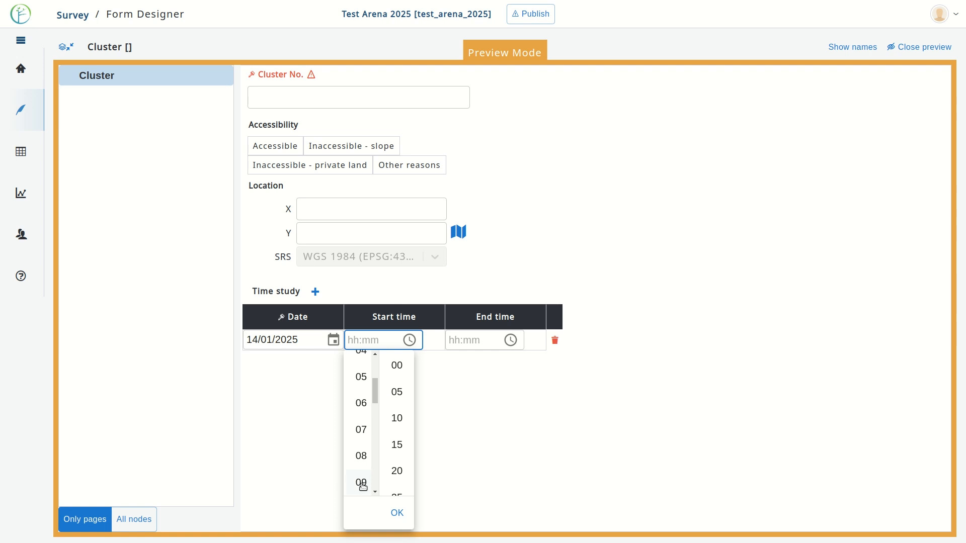
{"action": "left_click", "coordinate": [358, 487]}
{"action": "left_click", "coordinate": [400, 512]}
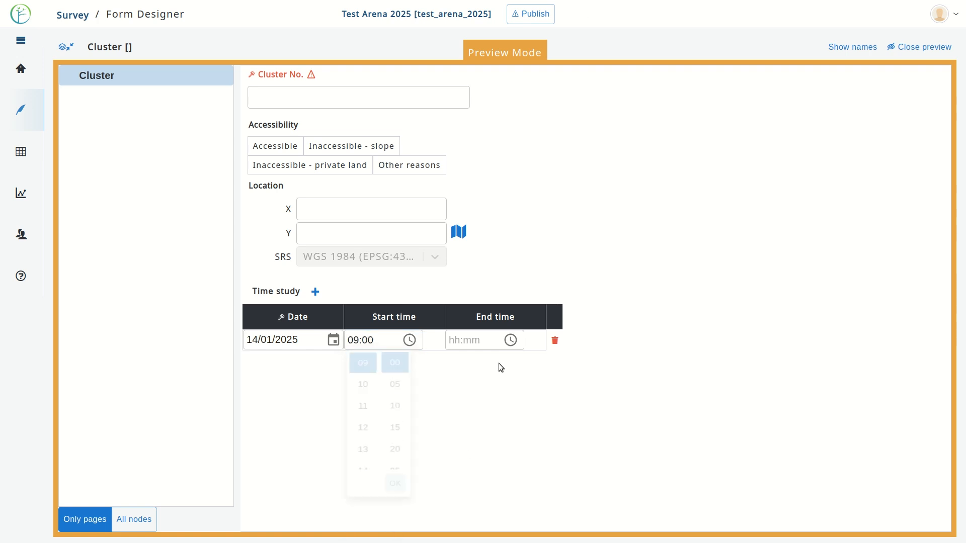
{"action": "left_click", "coordinate": [511, 340]}
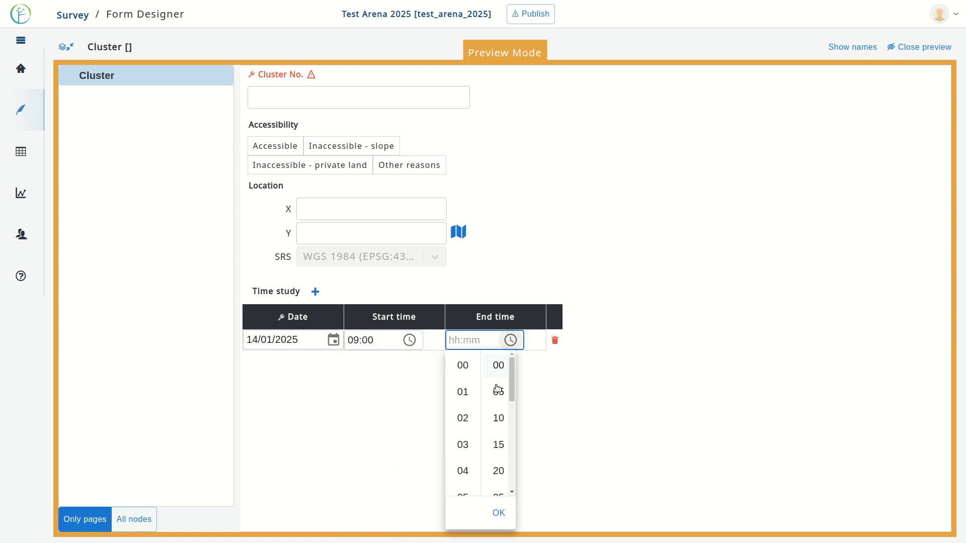
{"action": "scroll", "coordinate": [459, 473], "scroll_direction": "down", "scroll_amount": 3}
{"action": "left_click", "coordinate": [474, 485]}
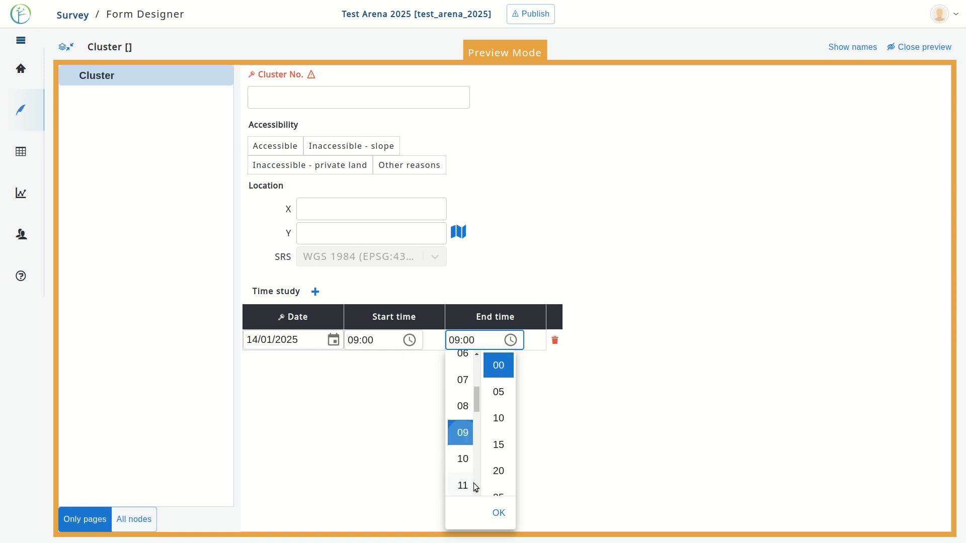
{"action": "left_click", "coordinate": [499, 471]}
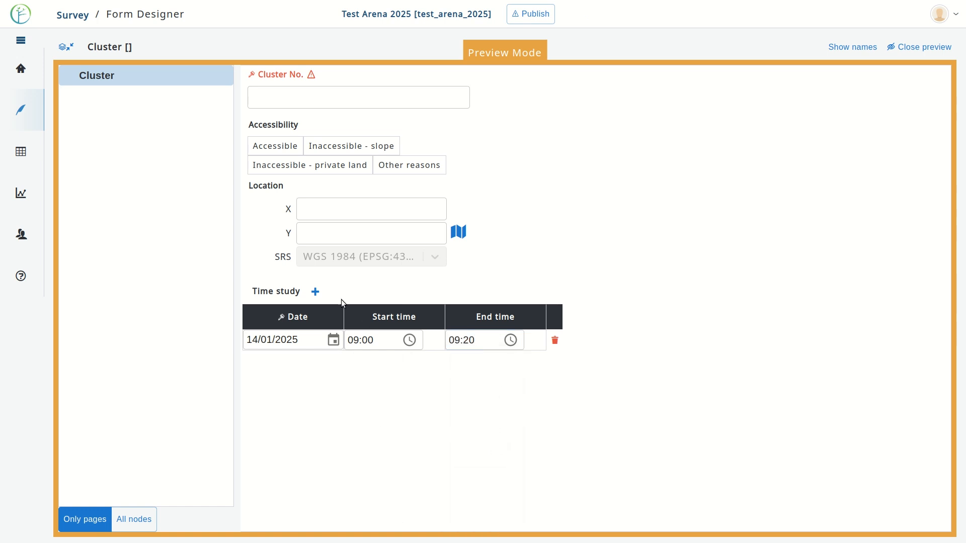
- Add a second Time study row dated 15/01/2025 in the form preview, and close the preview
{"action": "left_click", "coordinate": [315, 291]}
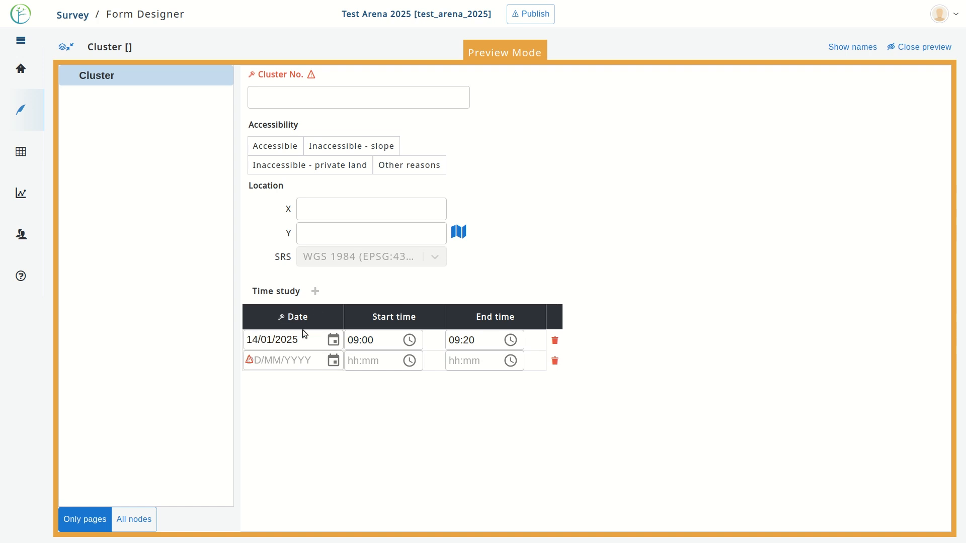
{"action": "left_click", "coordinate": [333, 361]}
{"action": "left_click", "coordinate": [319, 260]}
{"action": "mouse_move", "coordinate": [250, 368]}
{"action": "left_click", "coordinate": [333, 361]}
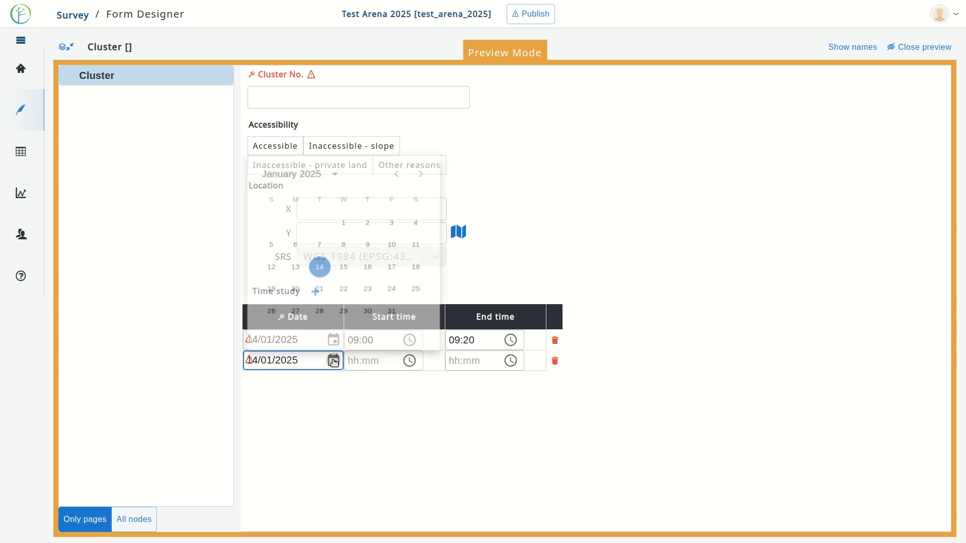
{"action": "left_click", "coordinate": [344, 260]}
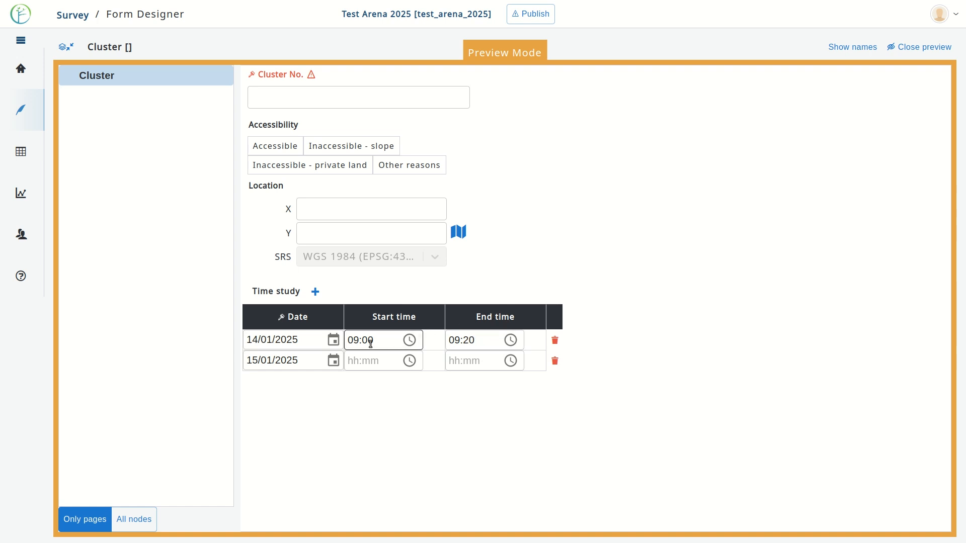
{"action": "left_click", "coordinate": [916, 49]}
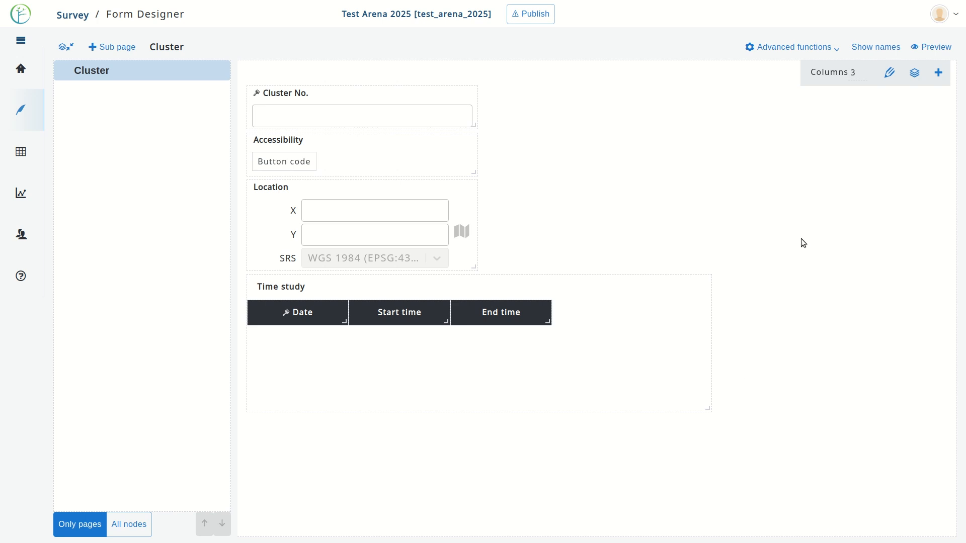
{"action": "left_click", "coordinate": [940, 76]}
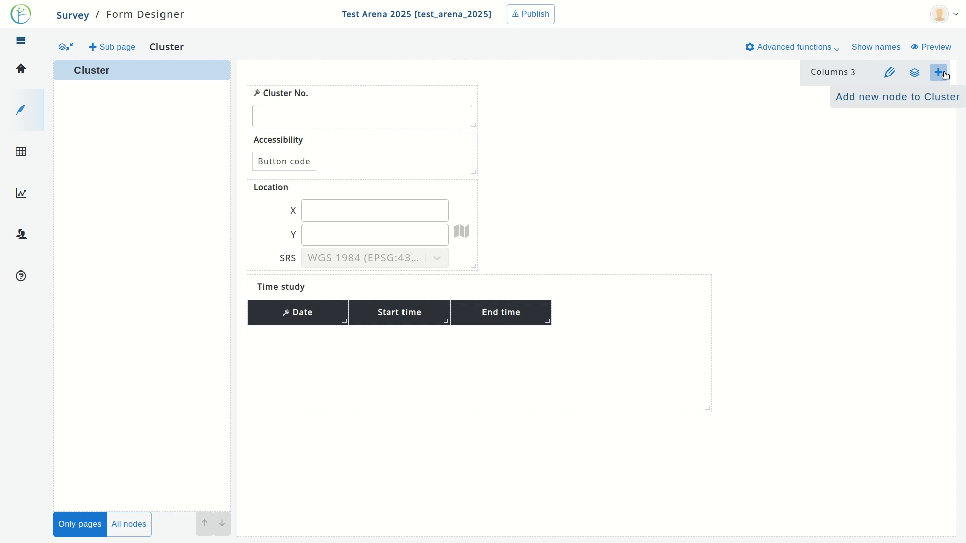
{"action": "left_click", "coordinate": [939, 73]}
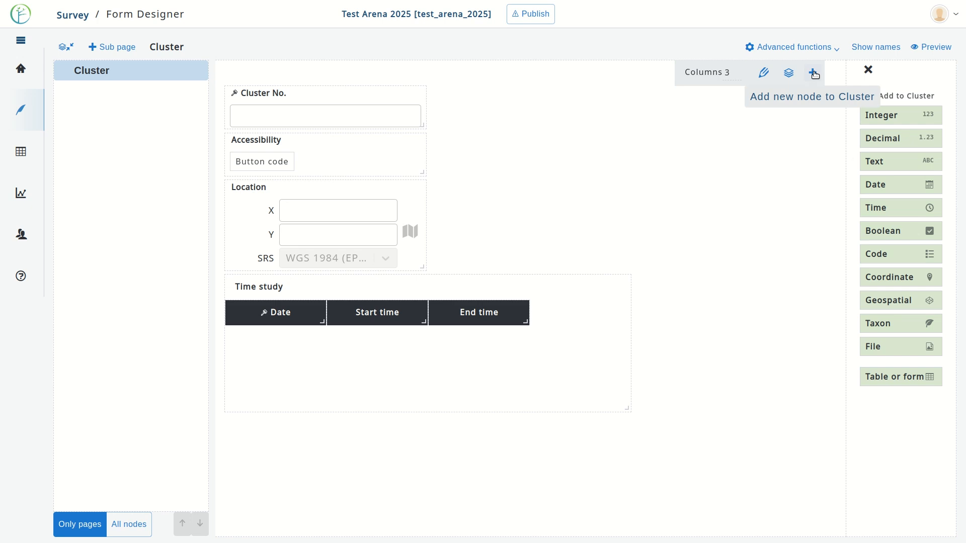
{"action": "left_click", "coordinate": [869, 69]}
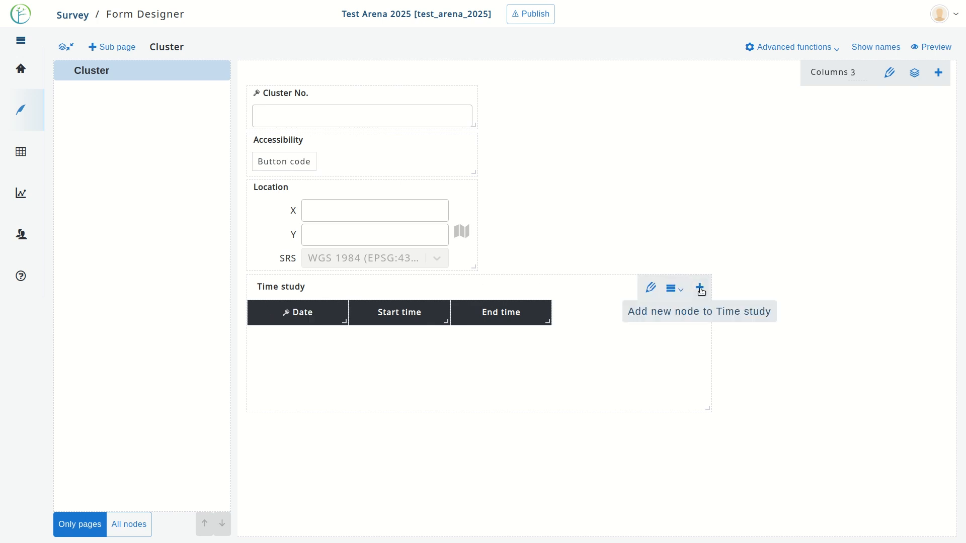
- Add a text attribute named cluster_remarks to the Cluster form and label it "Remarks"
{"action": "left_click", "coordinate": [938, 74]}
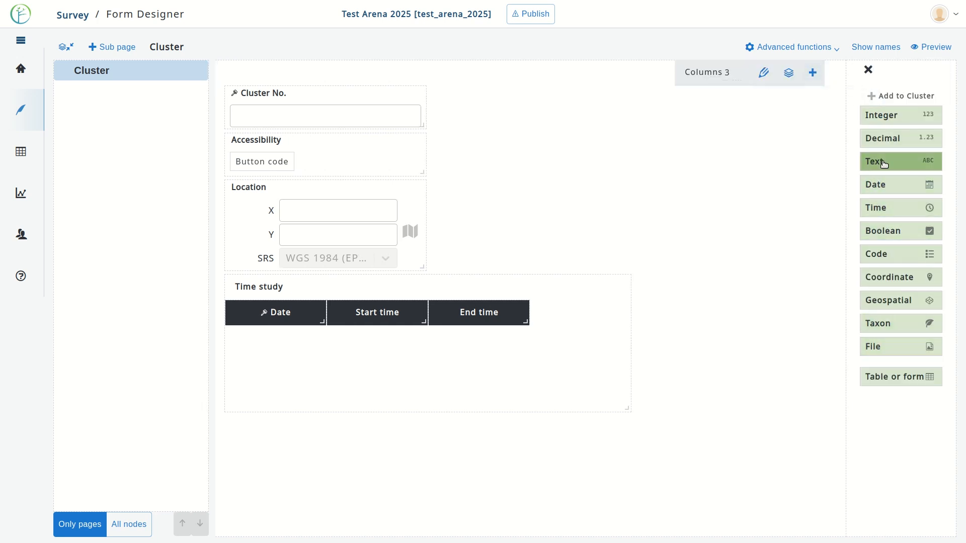
{"action": "mouse_move", "coordinate": [879, 96]}
{"action": "left_mouse_down"}
{"action": "mouse_move", "coordinate": [930, 99]}
{"action": "mouse_move", "coordinate": [889, 98]}
{"action": "left_mouse_up"}
{"action": "left_click", "coordinate": [931, 98]}
{"action": "left_click", "coordinate": [938, 95]}
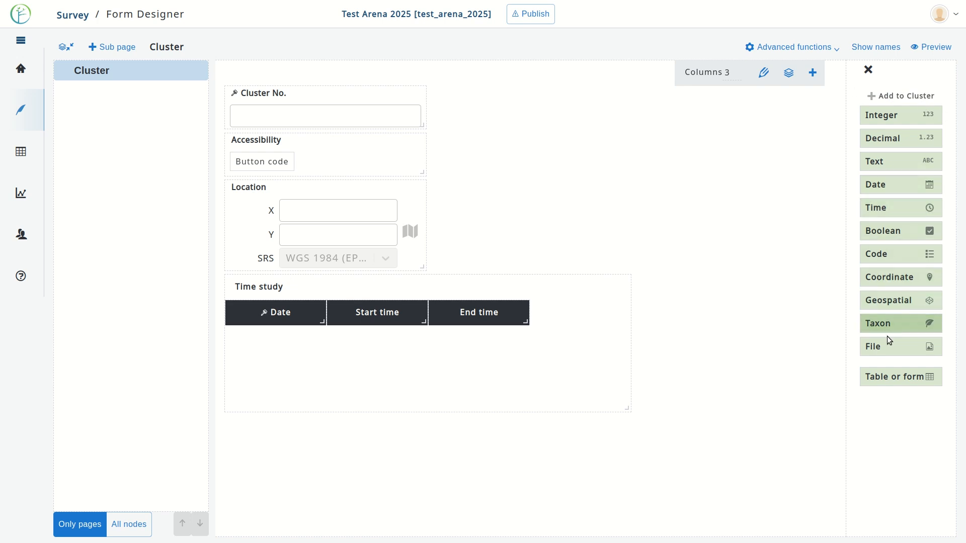
{"action": "left_click", "coordinate": [882, 170]}
{"action": "type", "text": "c"}
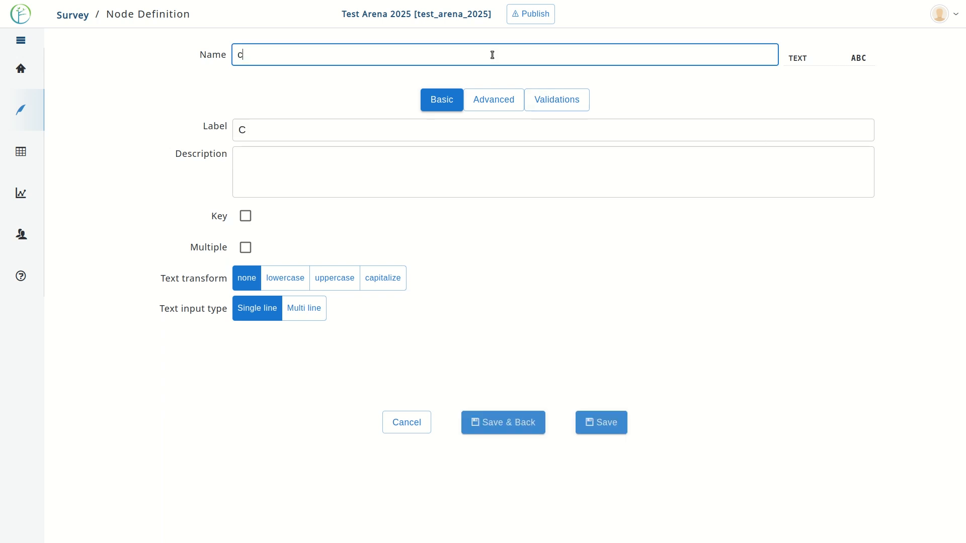
{"action": "type", "text": "luster_remarks"}
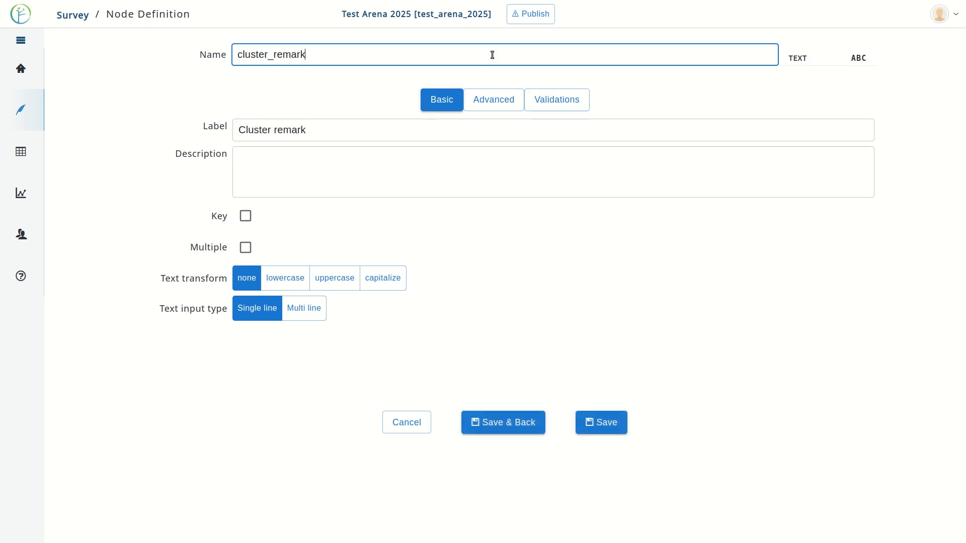
{"action": "left_click_drag", "start_coordinate": [277, 135], "coordinate": [235, 134]}
{"action": "type", "text": "Remarks"}
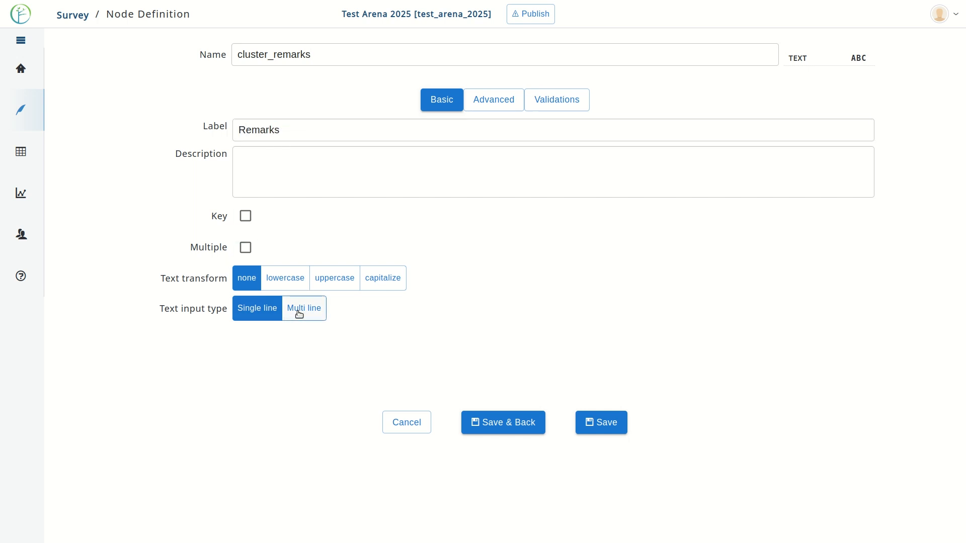
- Save the remarks attribute with multi-line text input, and widen its field on the Cluster form to two columns
{"action": "left_click", "coordinate": [301, 309]}
{"action": "left_click", "coordinate": [528, 427]}
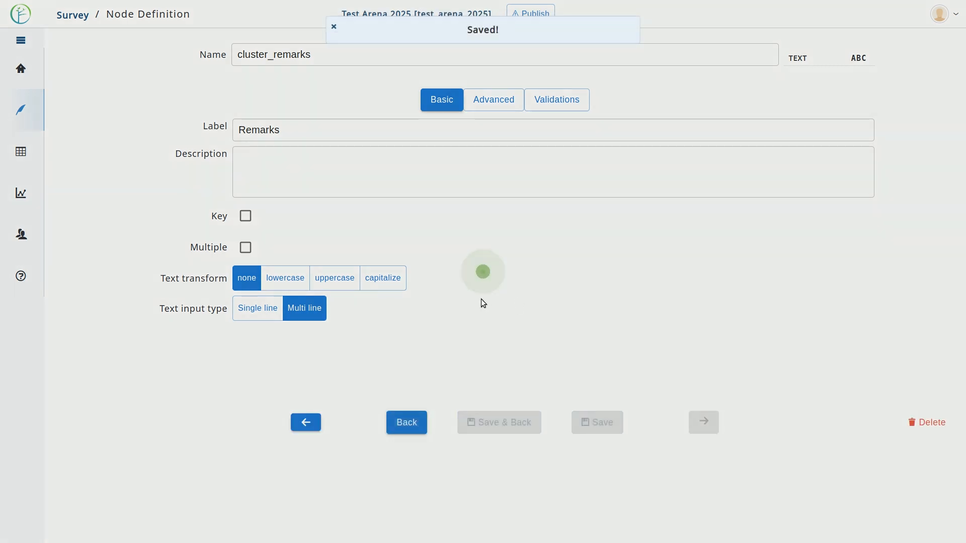
{"action": "left_click_drag", "start_coordinate": [471, 500], "coordinate": [692, 503]}
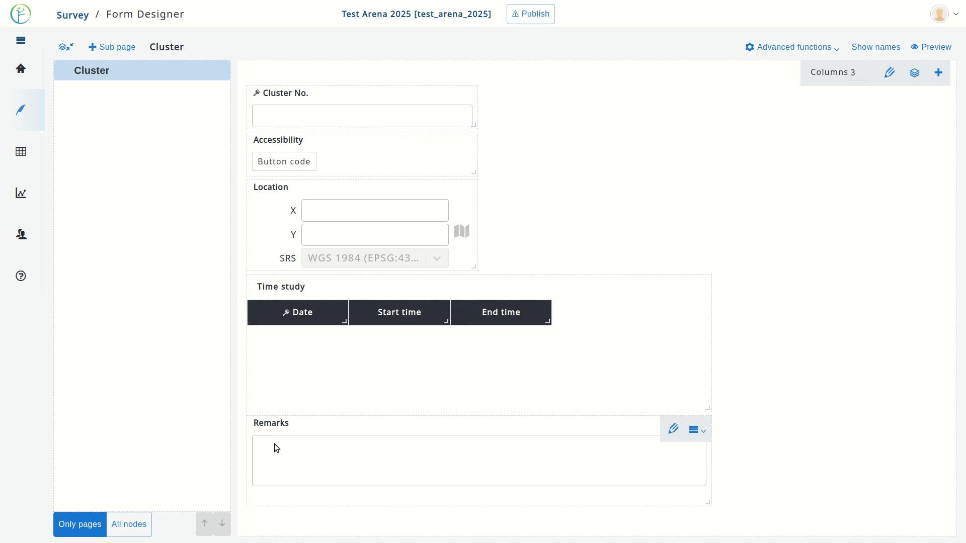
- Preview the Cluster form, test the Remarks field with sample text on two lines, and close the preview
{"action": "left_click", "coordinate": [936, 47]}
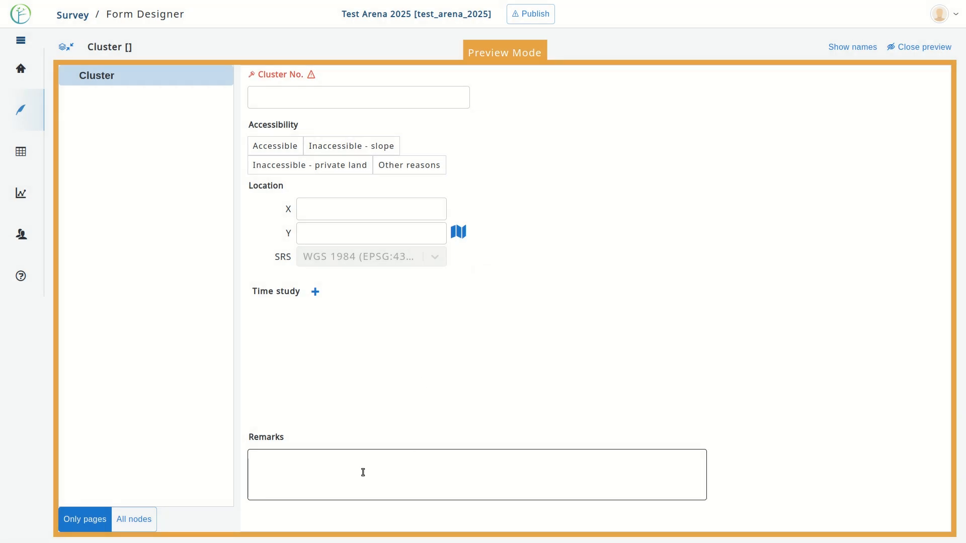
{"action": "left_click", "coordinate": [257, 471]}
{"action": "type", "text": "Test"}
{"action": "key", "text": "Return"}
{"action": "type", "text": "Test "}
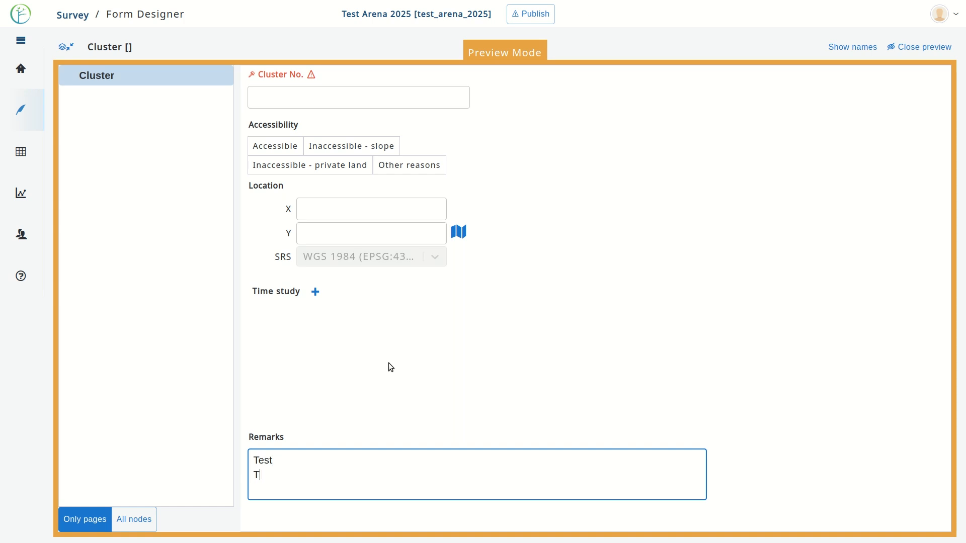
{"action": "type", "text": "fdsafdsa efadsfdsa"}
{"action": "left_click", "coordinate": [938, 48]}
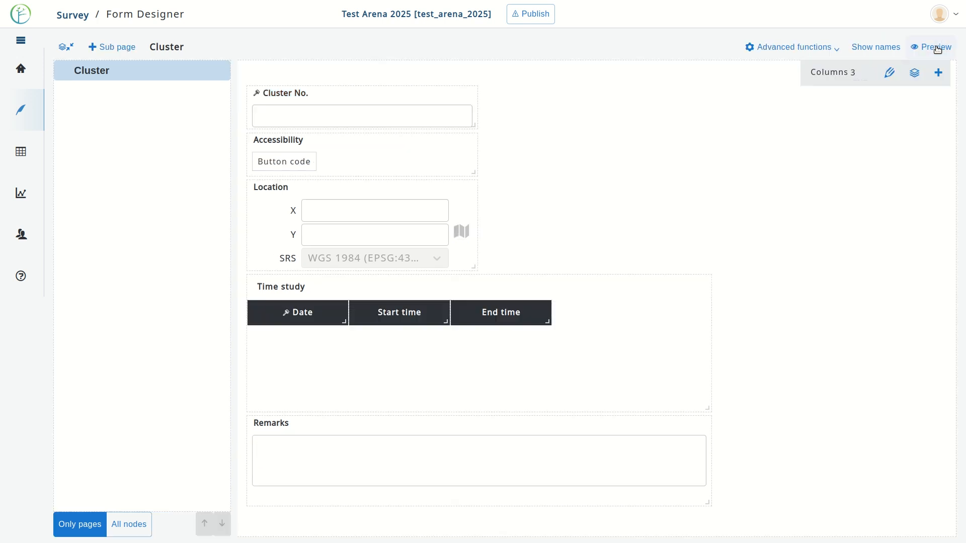